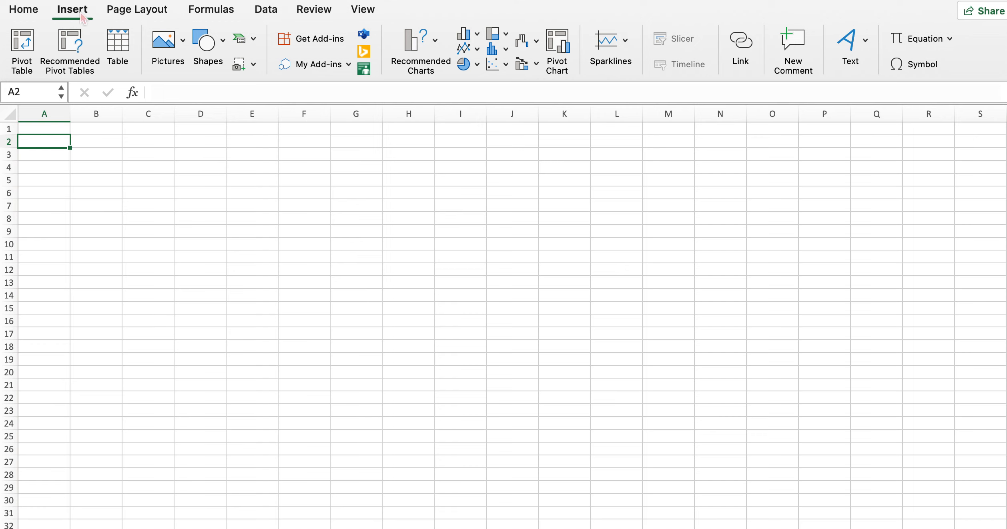
Insert the picture file "Screenshot 2024-01-06 at 8.19.24 PM" from Recents into the sheet at cell A2
click(184, 61)
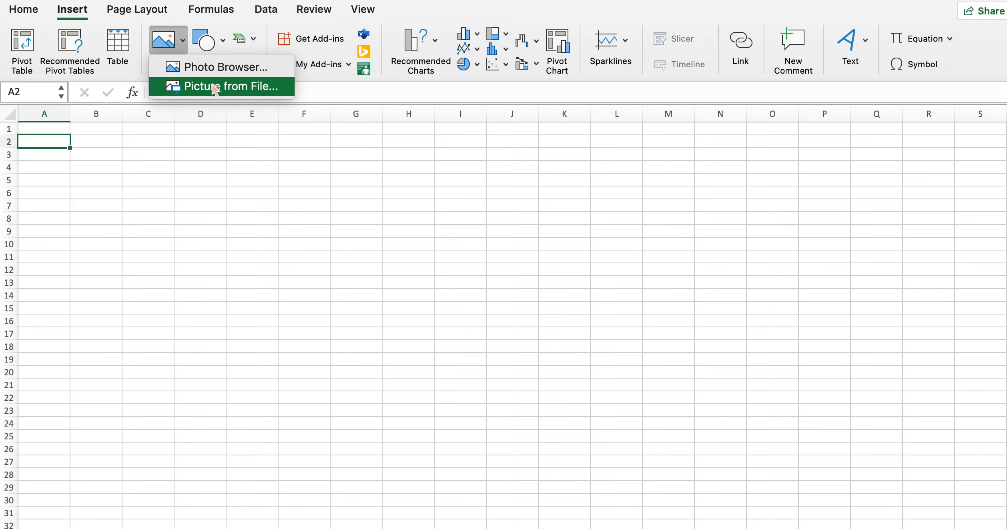
click(187, 96)
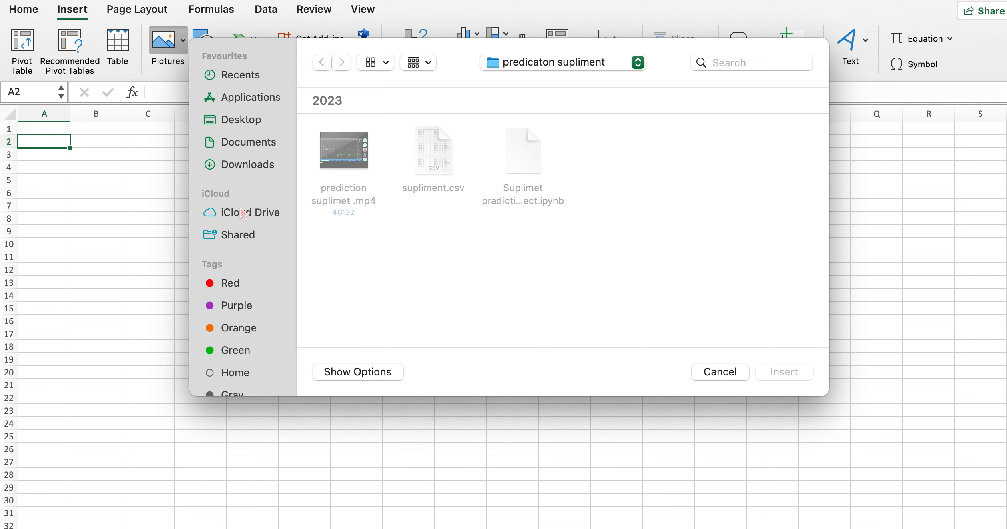
scroll(243, 213, down, 5)
scroll(240, 208, up, 5)
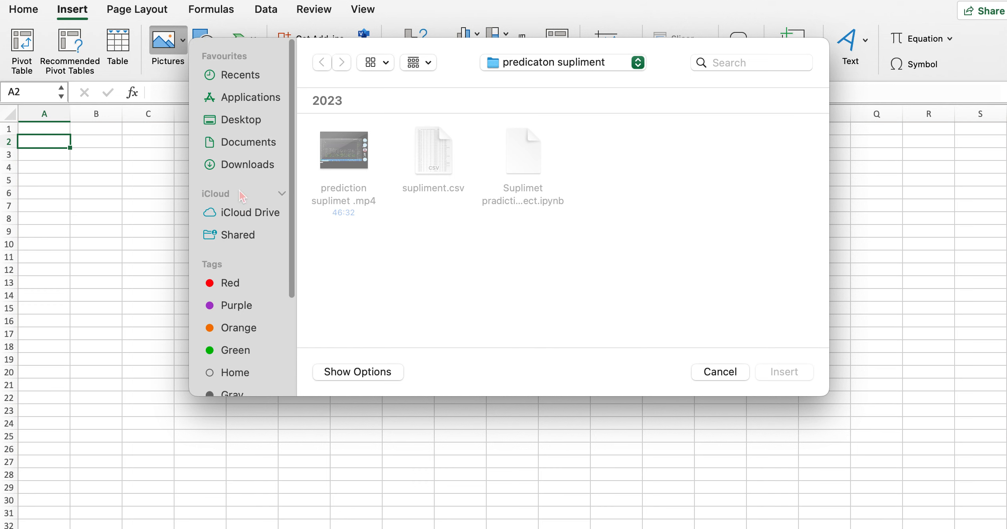
click(251, 76)
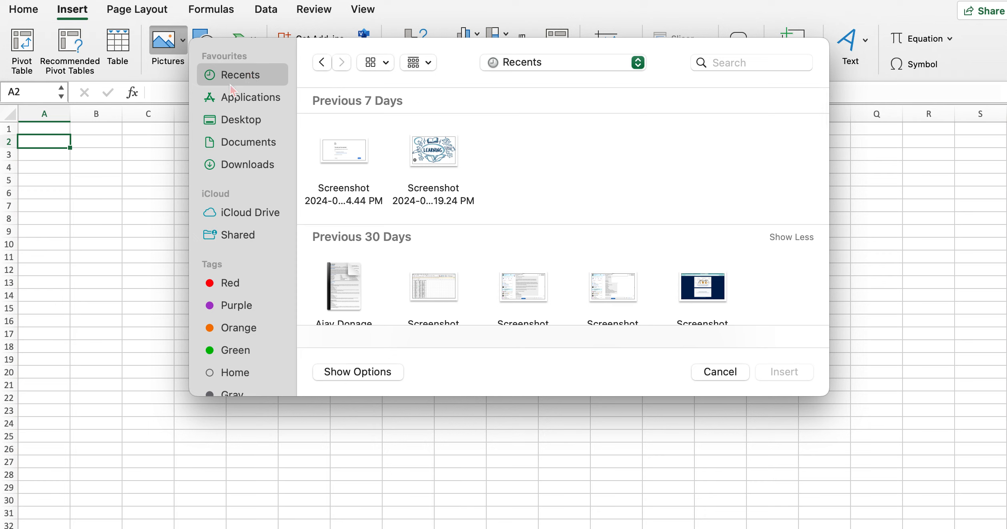
click(438, 157)
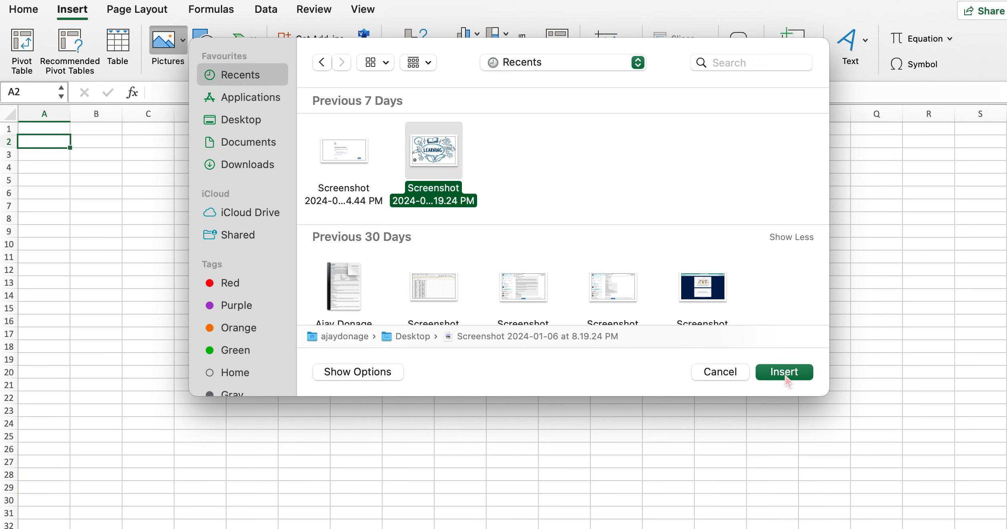
click(785, 373)
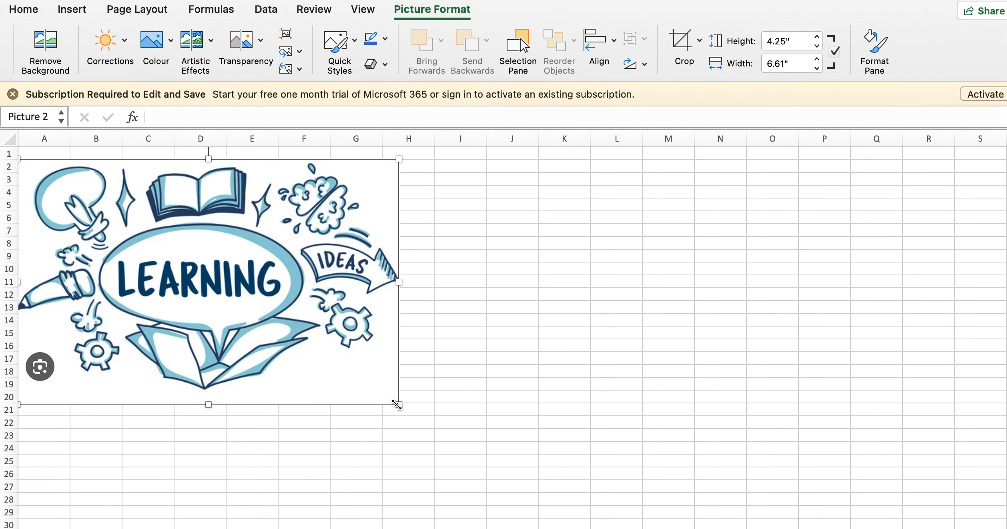
Move the picture to start at cell B1 and resize it to about 3.35" high by 3.08" wide
drag(398, 405, 149, 179)
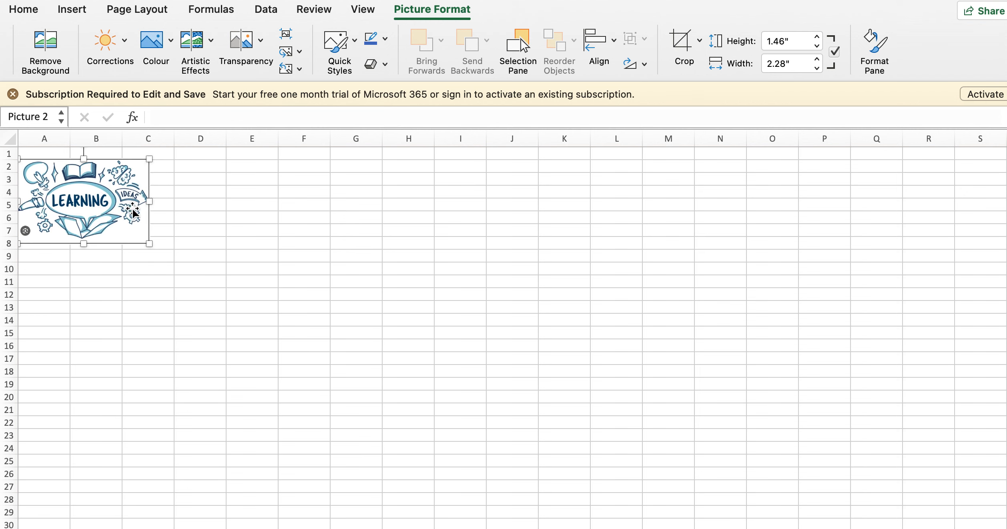
drag(149, 203, 119, 185)
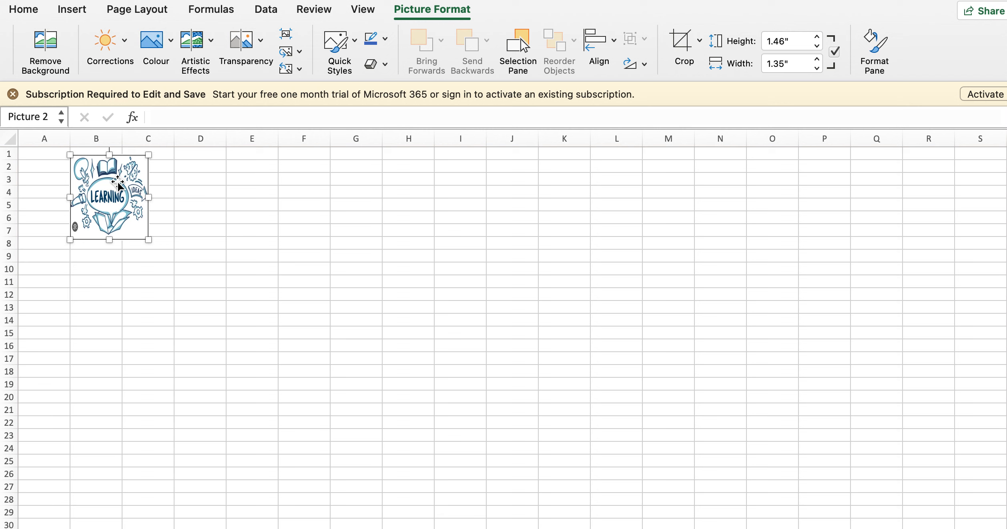
drag(149, 239, 248, 274)
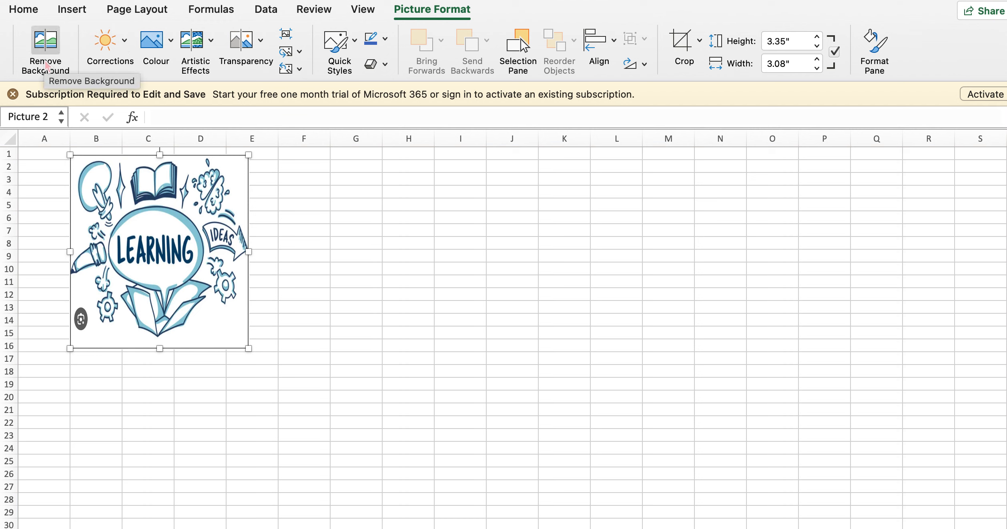
Try background removal on the picture and discard all its changes
click(45, 52)
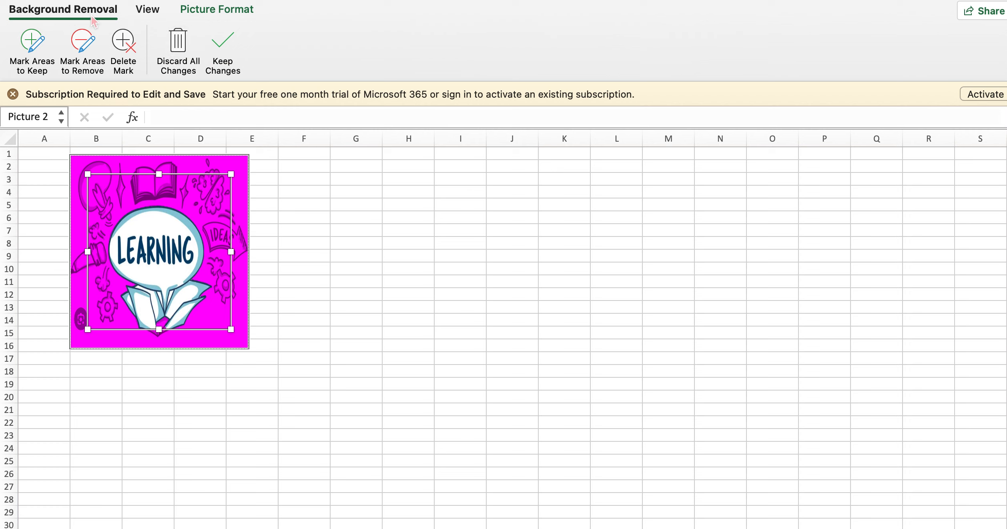
click(178, 44)
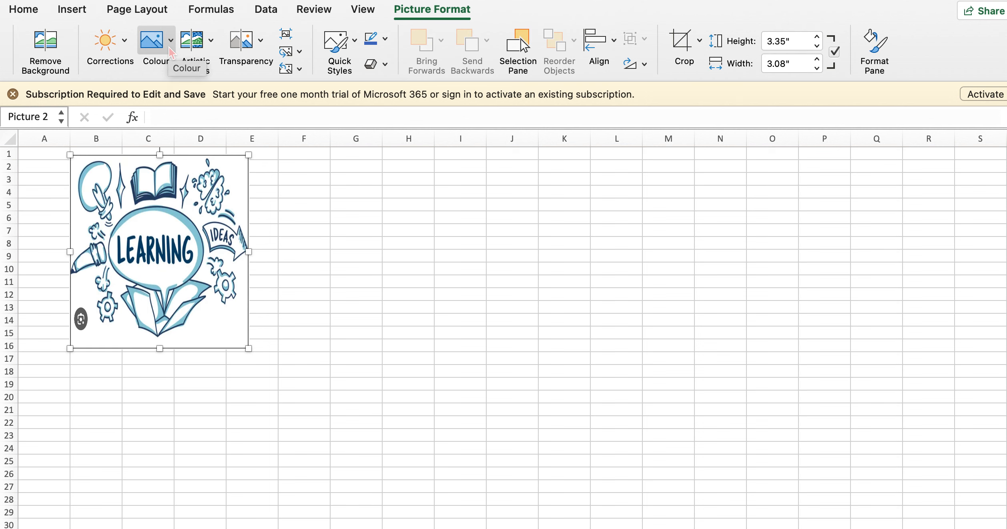
Try the Sharpen: 50% and strongest soften corrections on the picture, and settle on the milder sharpen preset
click(126, 49)
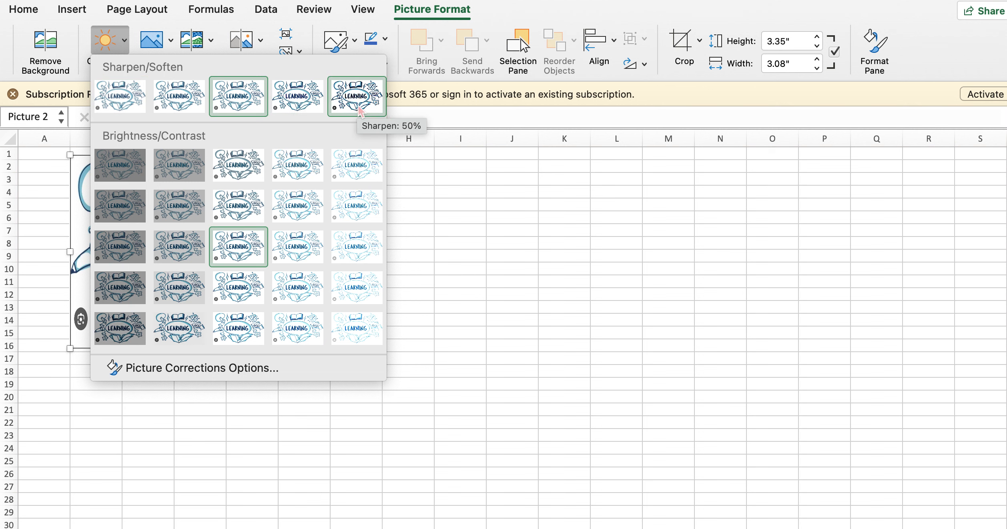
click(359, 111)
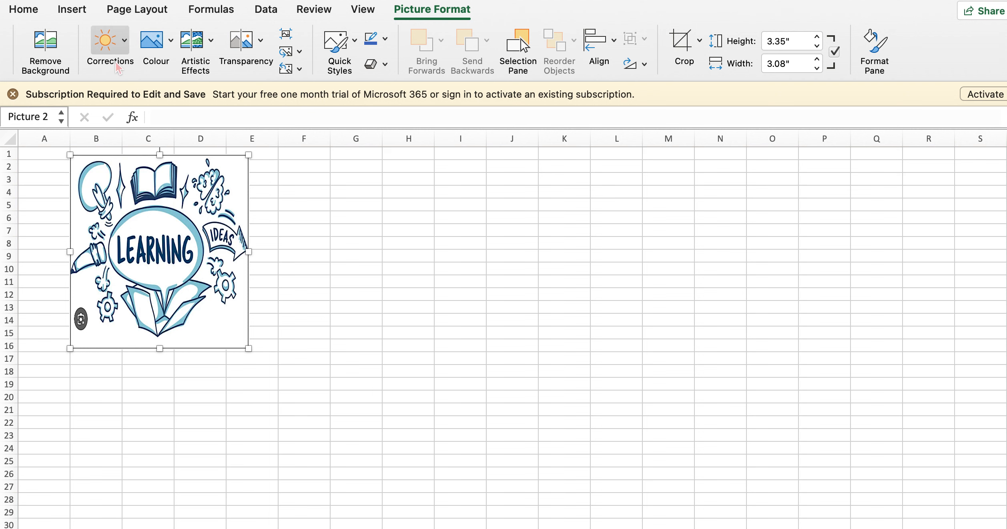
click(116, 64)
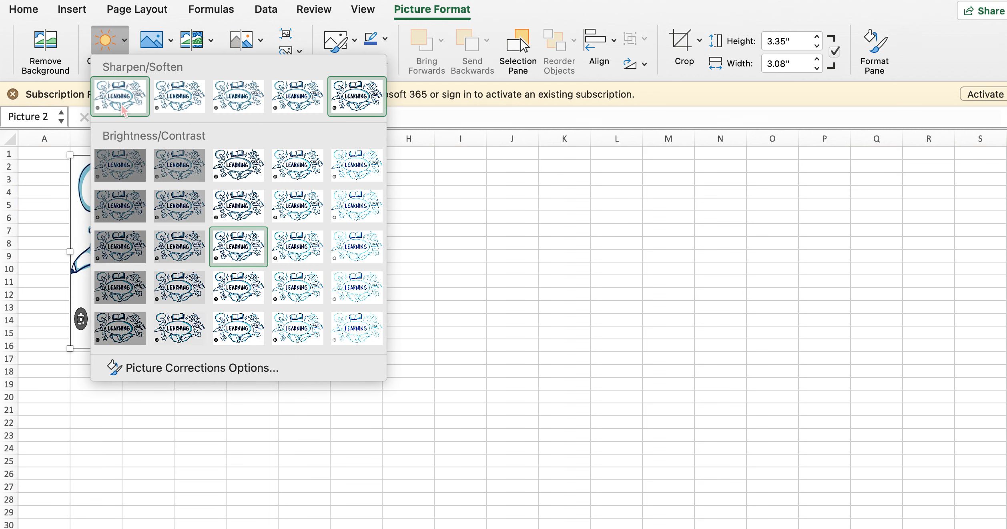
click(122, 107)
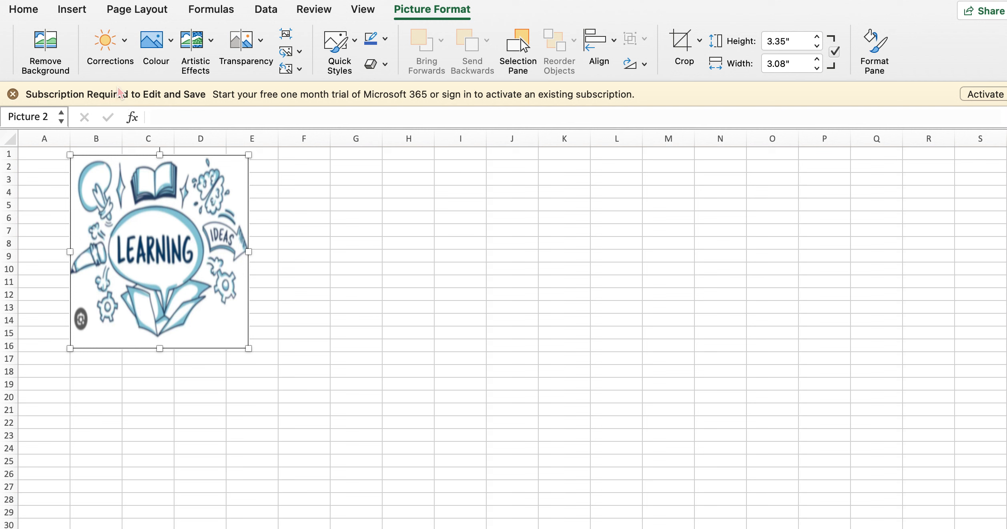
click(119, 50)
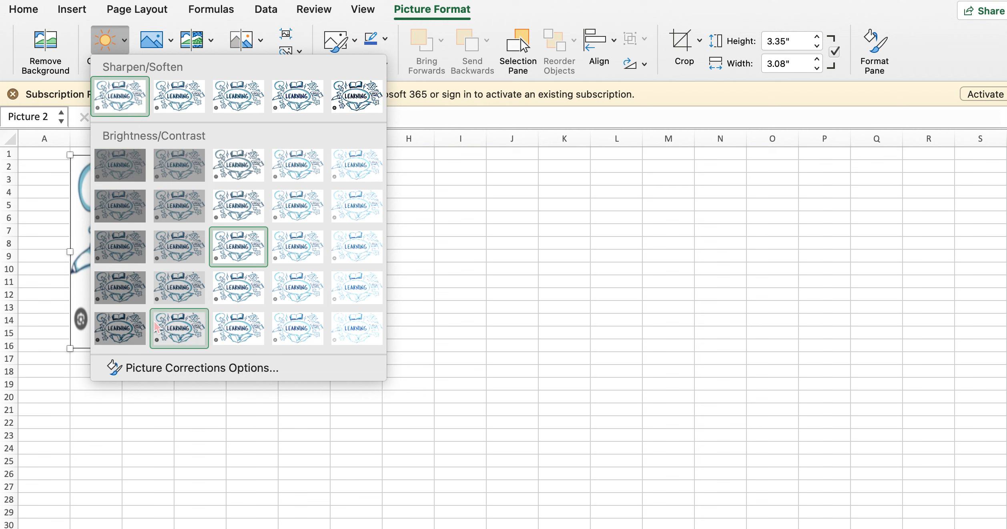
click(295, 113)
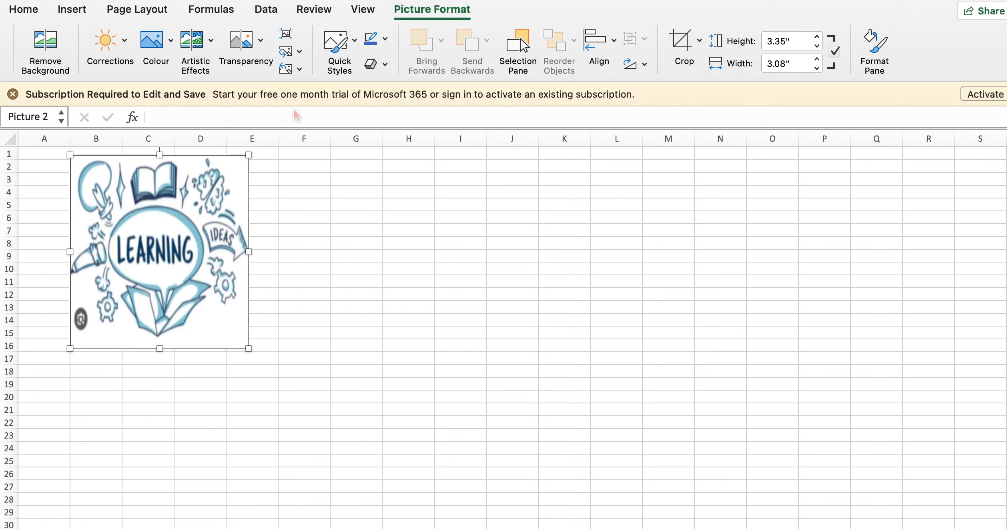
click(168, 52)
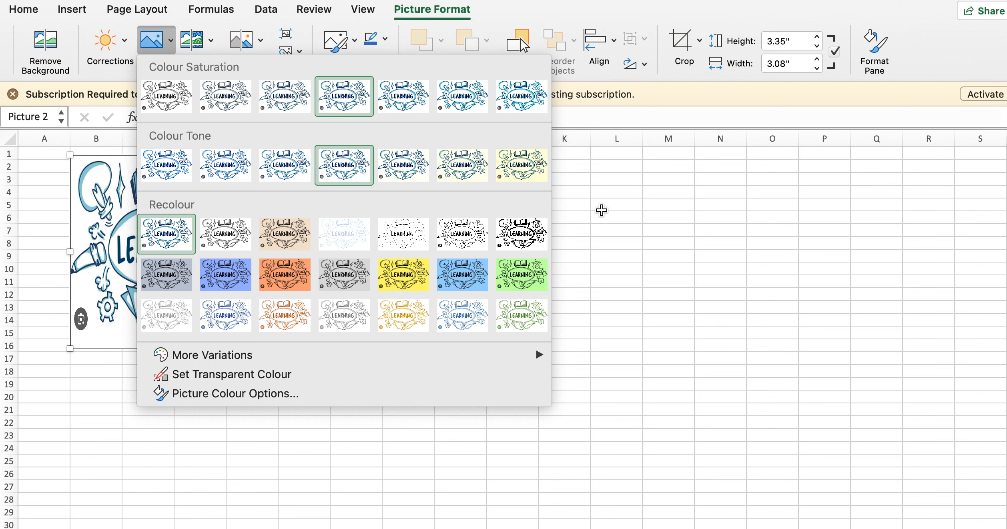
click(601, 210)
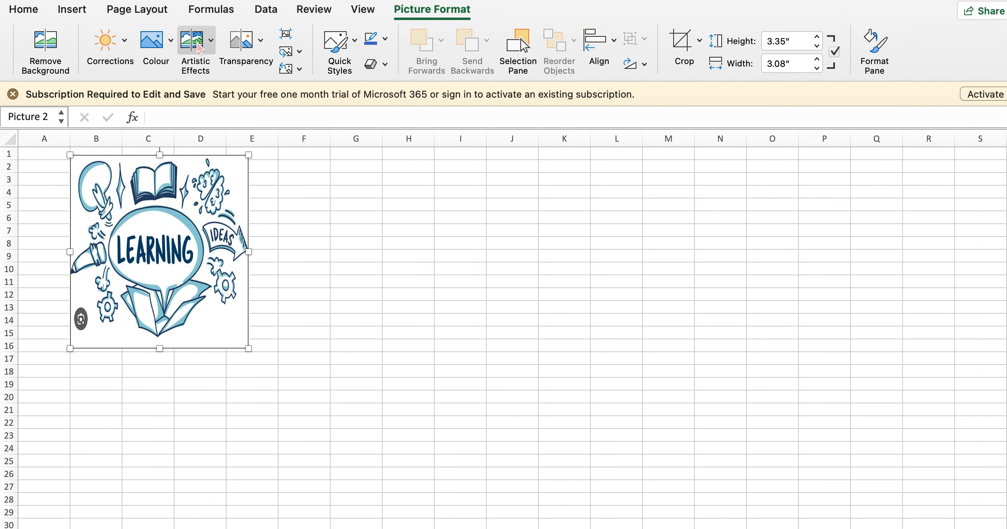
Try the Photocopy artistic effect on the picture, and replace it with the dark, rough-stroke sketch effect
click(198, 46)
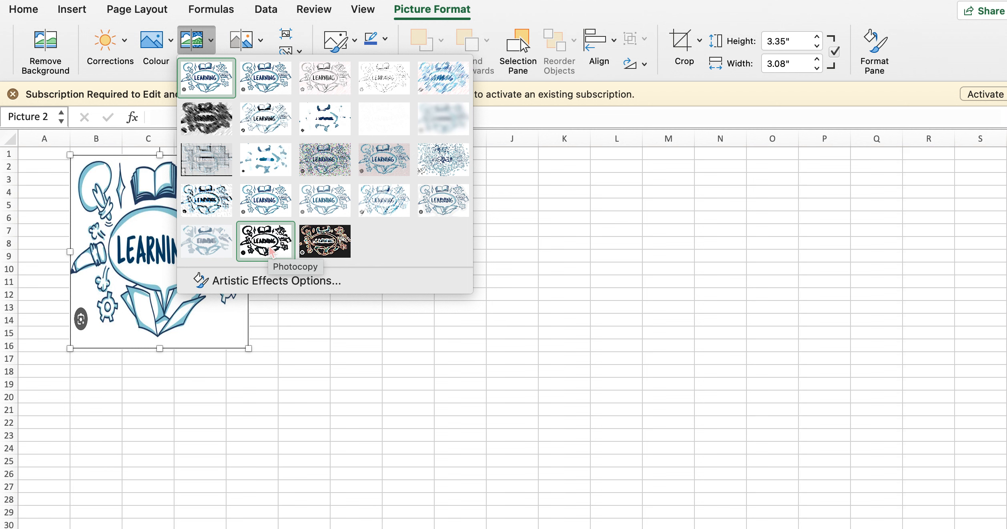
click(270, 251)
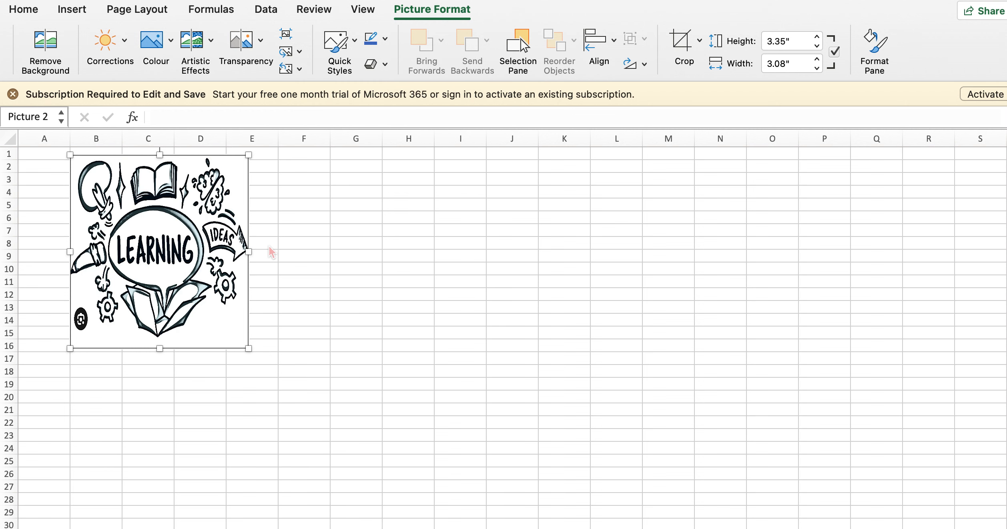
click(194, 42)
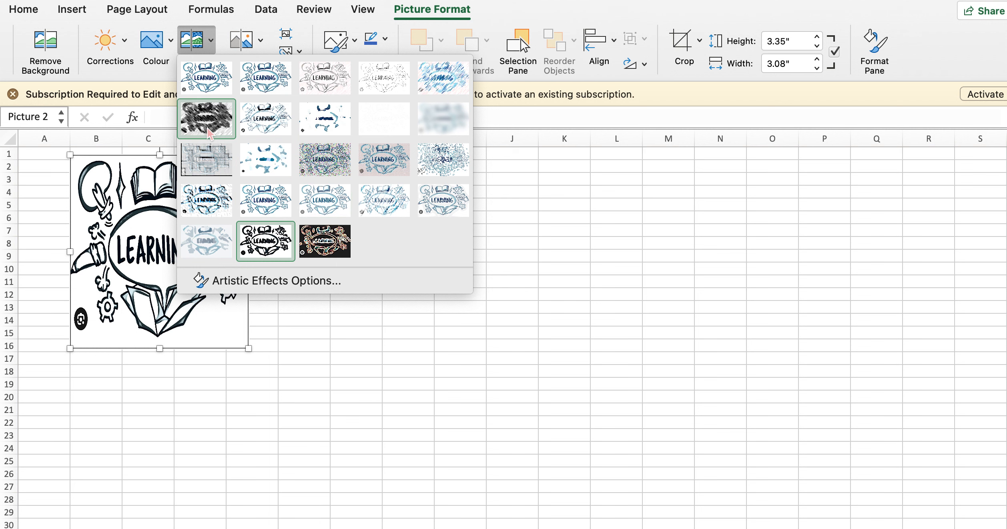
click(208, 134)
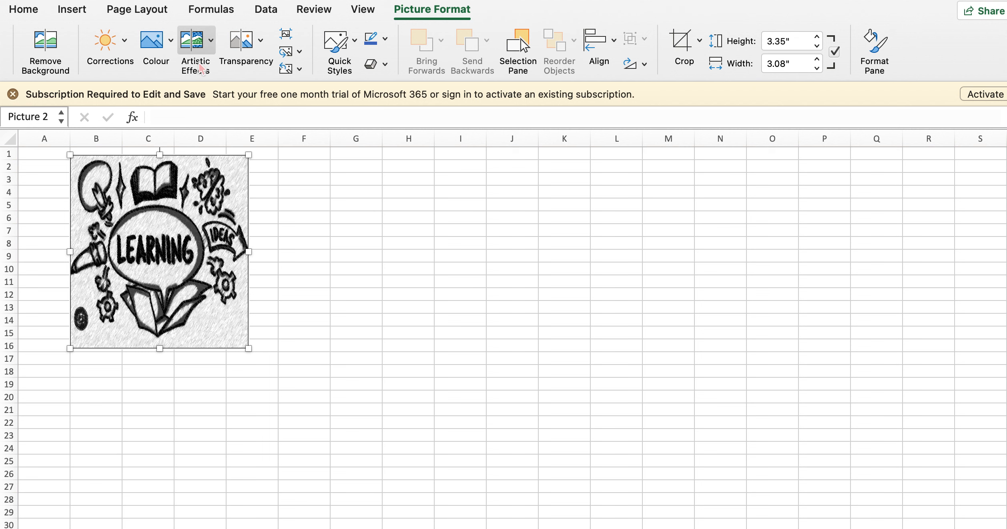
click(205, 56)
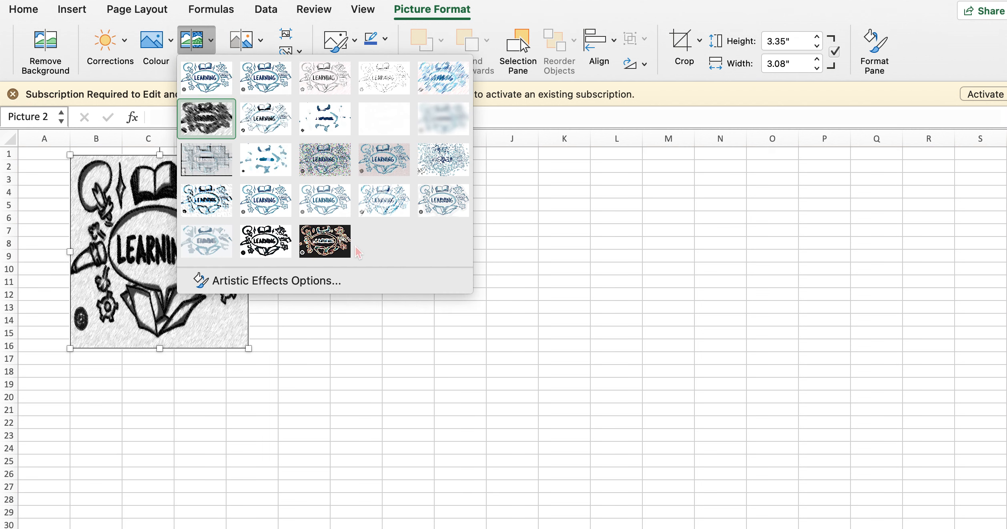
click(512, 260)
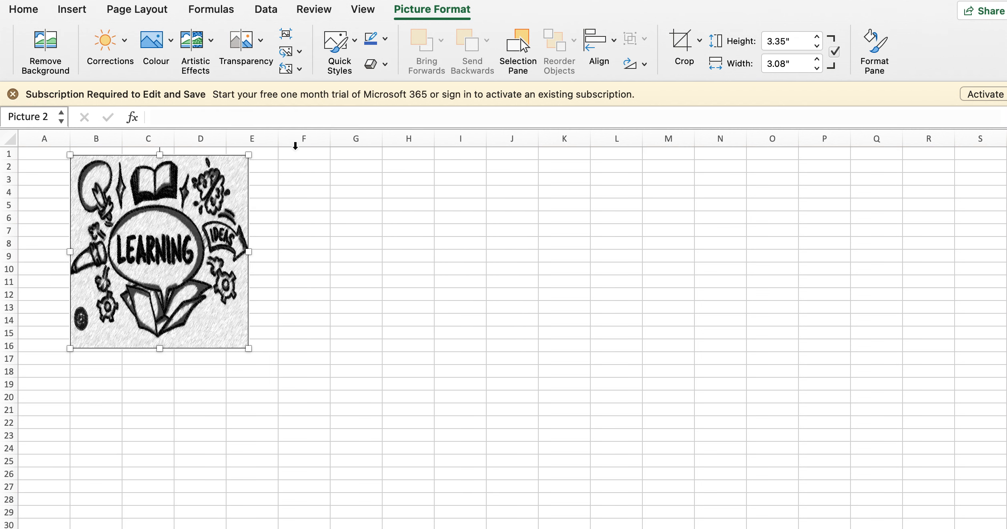
Fade the picture with the fifth of the seven transparency presets
click(255, 63)
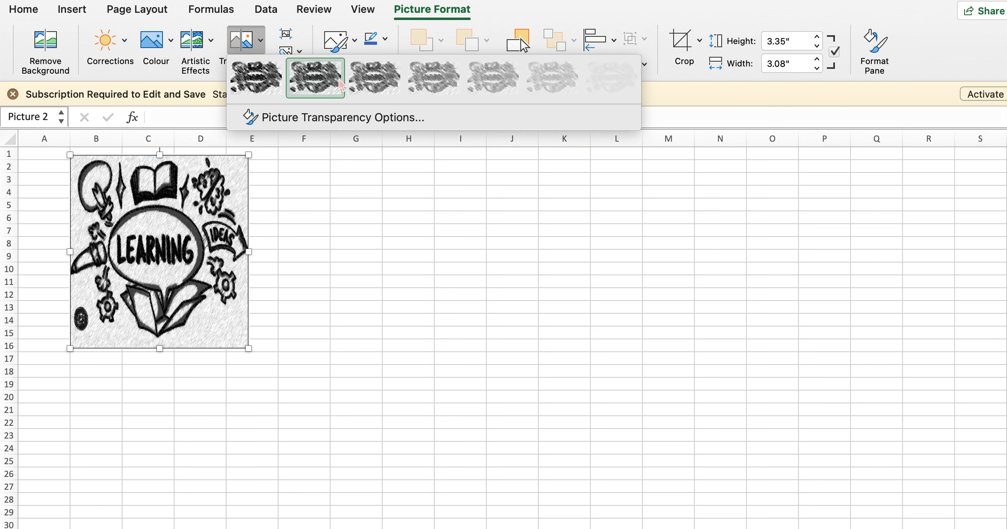
click(485, 91)
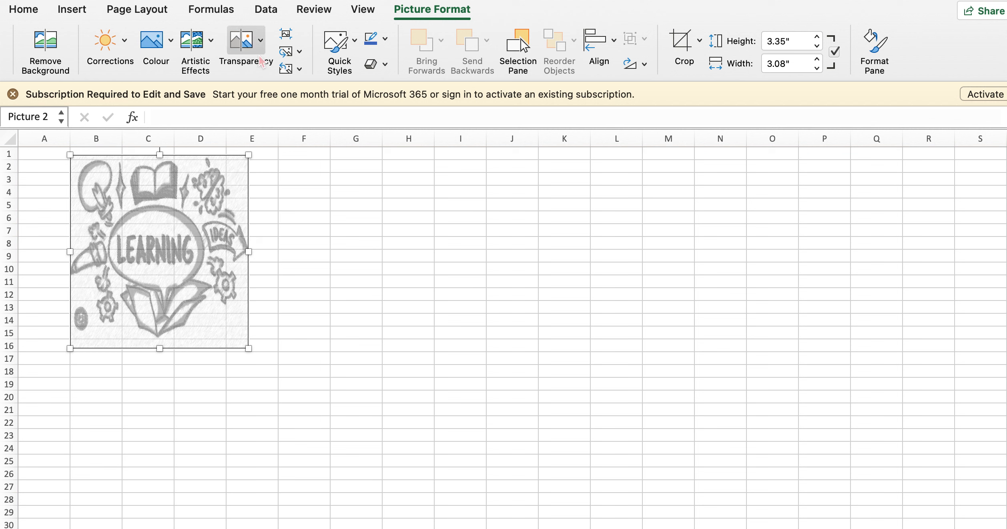
Examine the Compress Pictures options and close them without compressing the picture
click(287, 34)
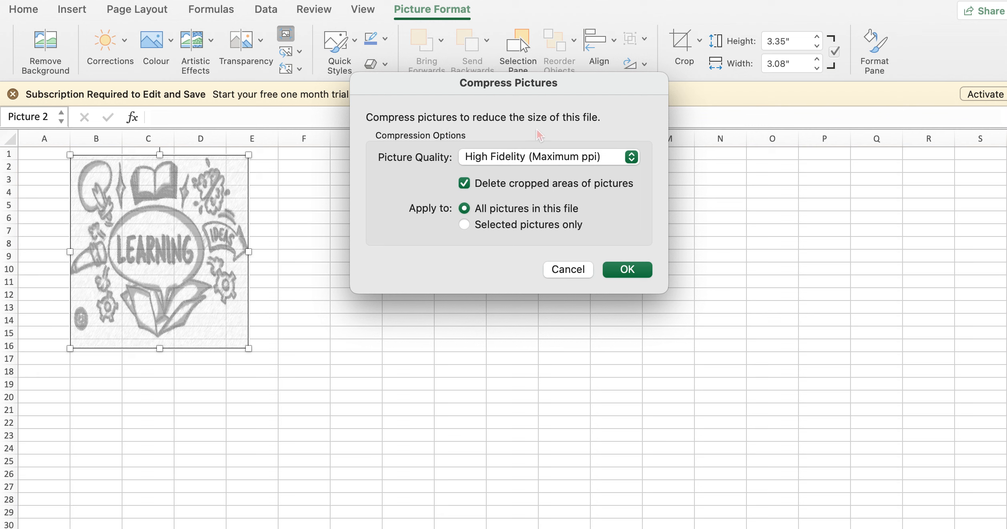
click(572, 275)
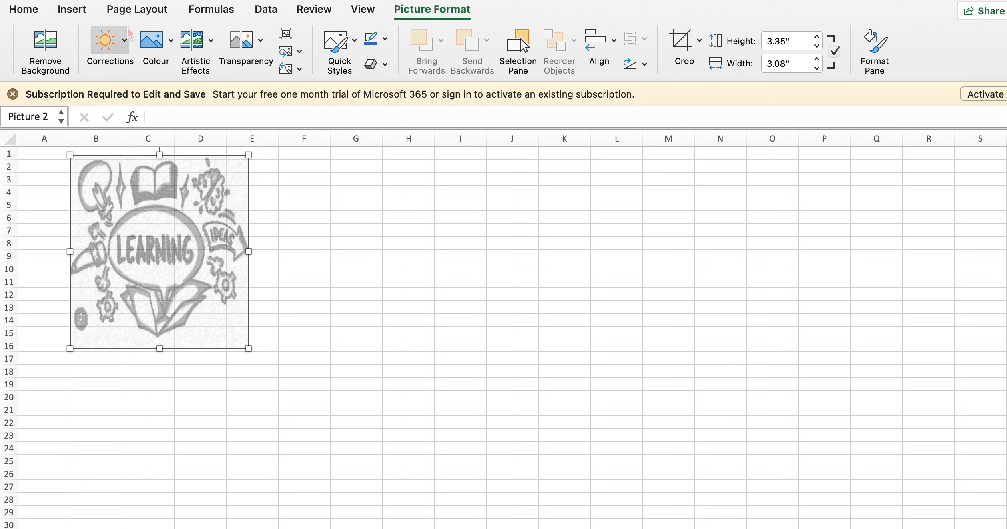
Draw a straight arrow about 2.79" long from column H to column E, pointing toward the picture
click(85, 15)
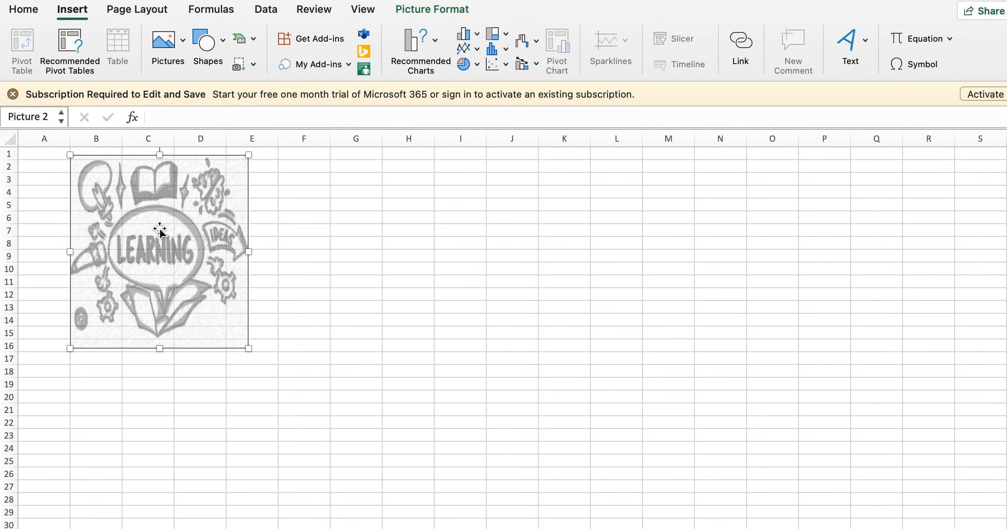
click(222, 52)
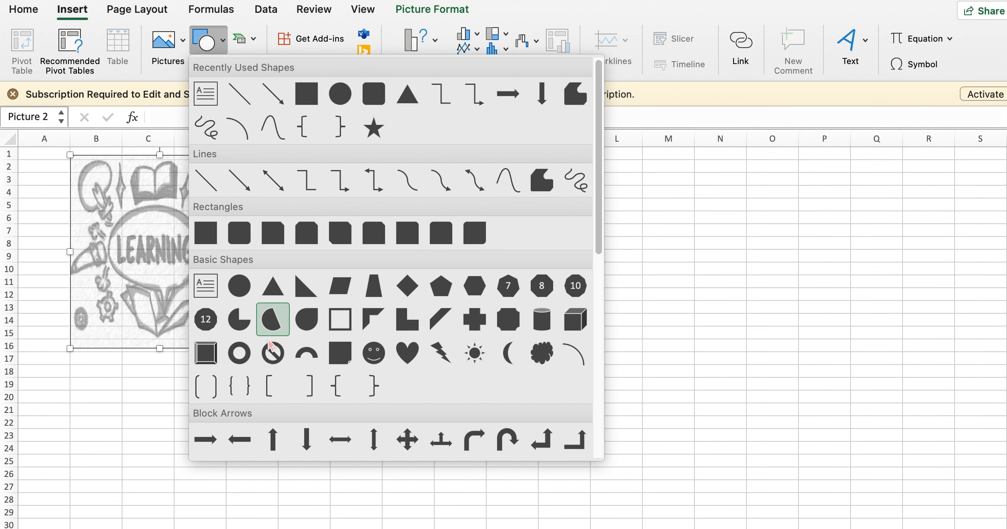
click(275, 107)
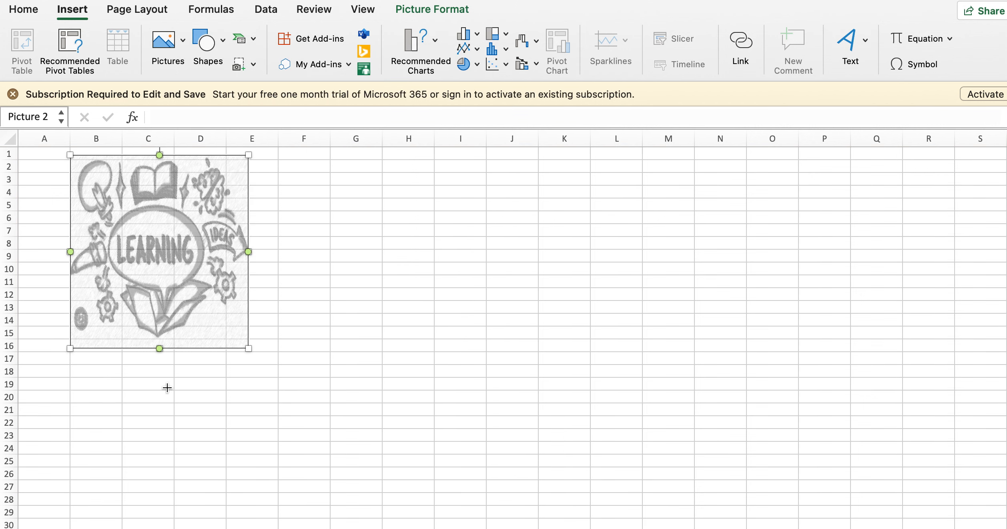
drag(422, 293, 263, 289)
click(377, 354)
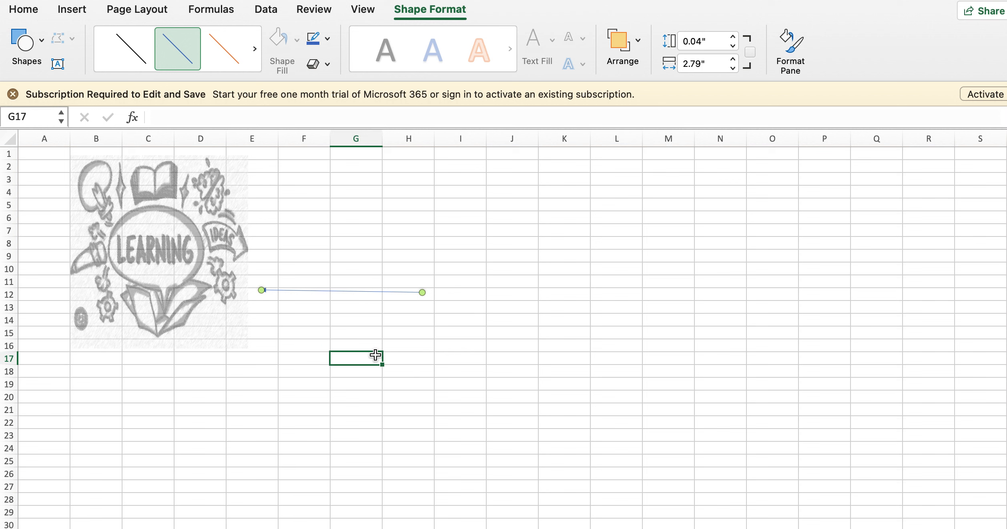
Shorten and level the arrow by adjusting its tail end in column H, and move it slightly down along row 12
click(387, 295)
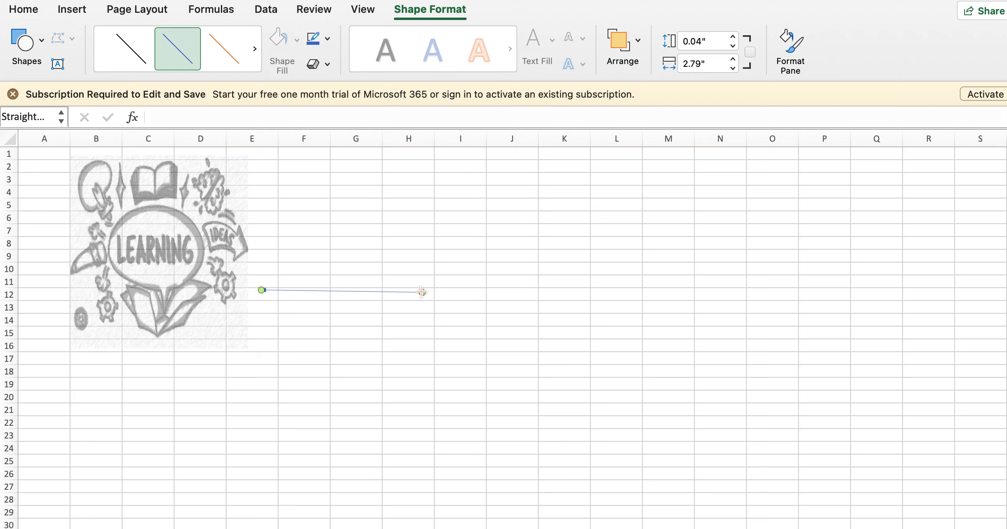
drag(422, 292, 408, 290)
drag(326, 290, 327, 294)
click(420, 258)
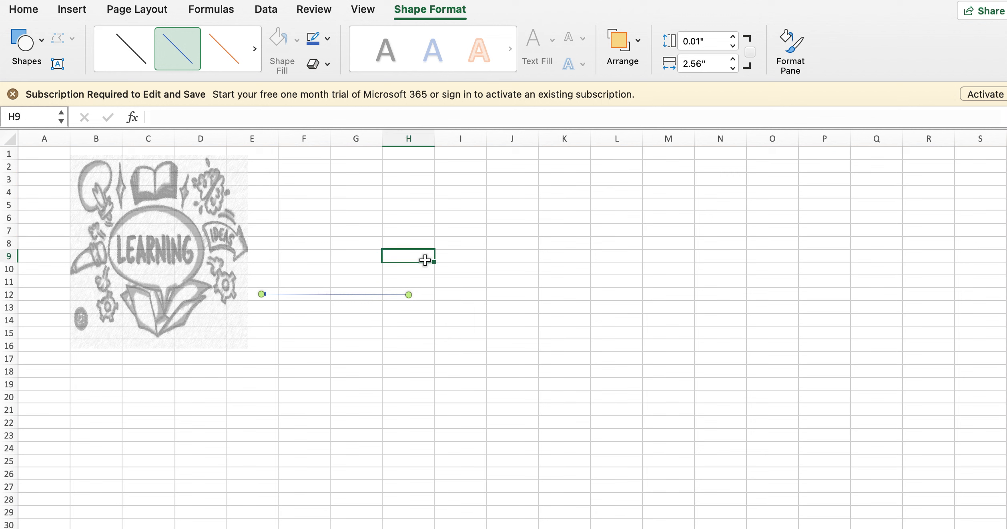
Recolor the straight arrow with the black line style preset, trying the orange one first
click(343, 297)
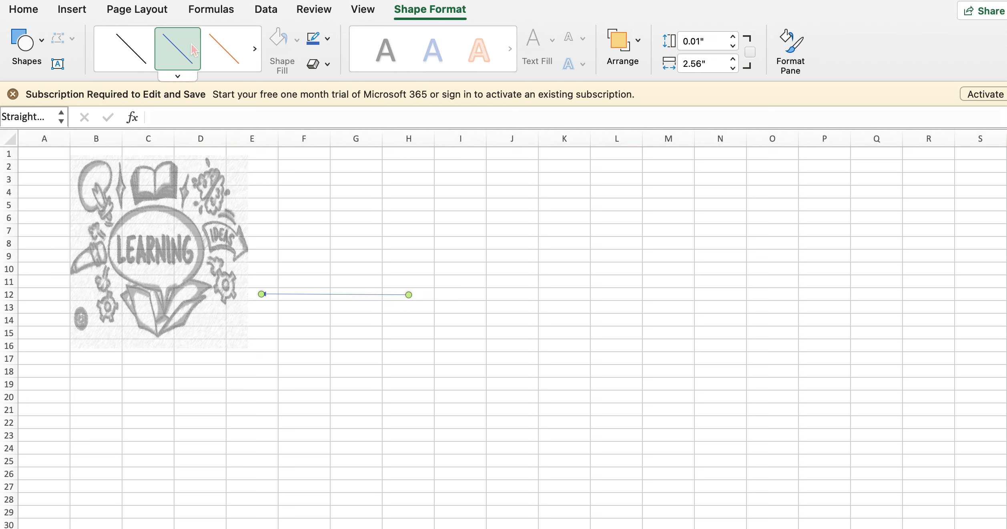
click(228, 52)
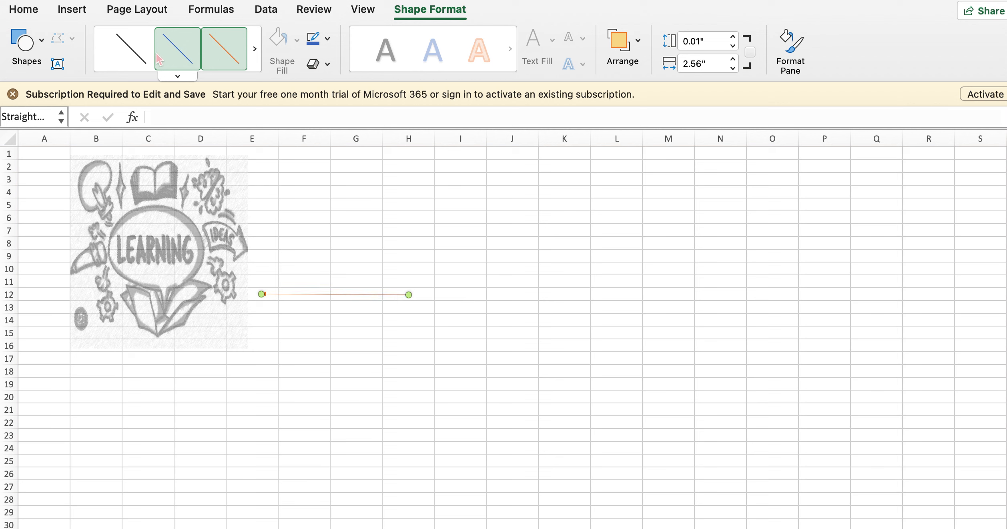
click(125, 62)
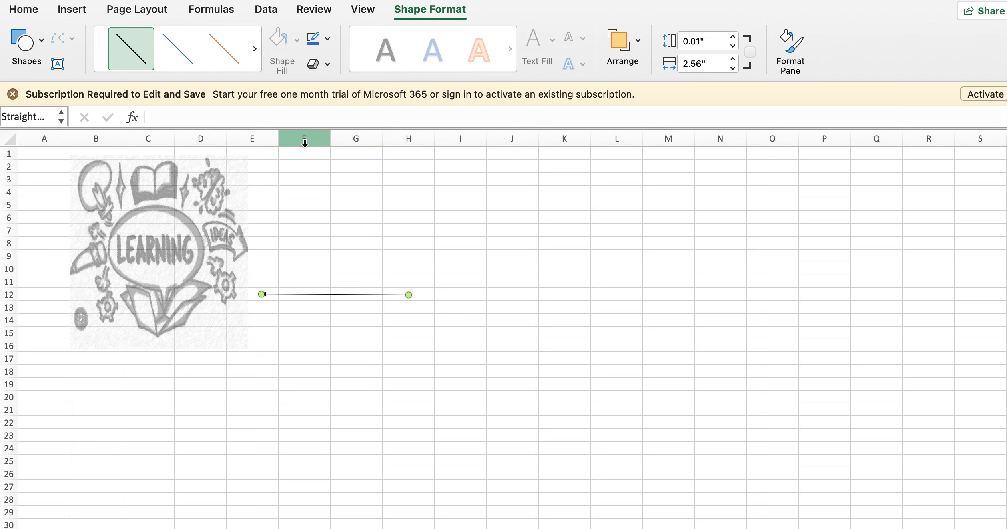
Insert a SmartArt graphic using the first Process layout, with three boxes linked by arrows
click(74, 15)
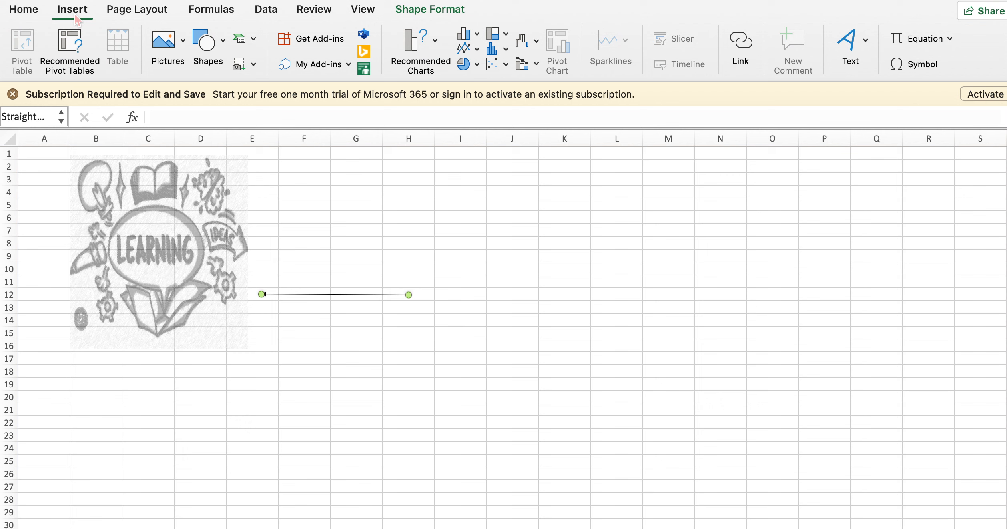
click(256, 44)
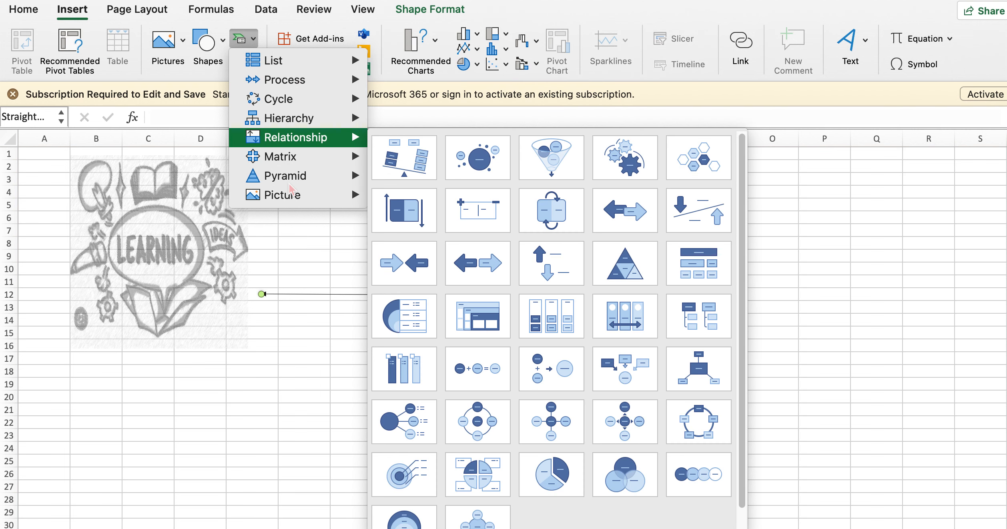
mouse_move(316, 66)
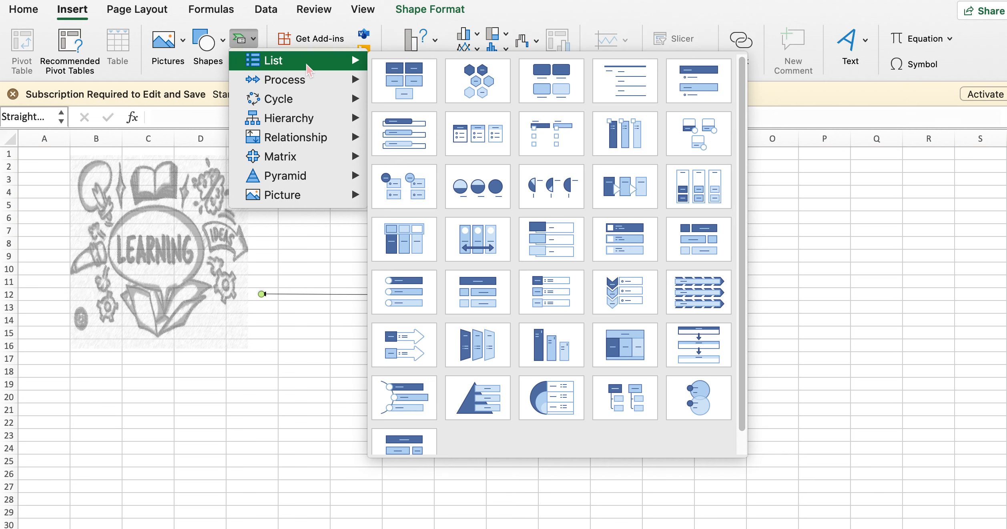
mouse_move(306, 106)
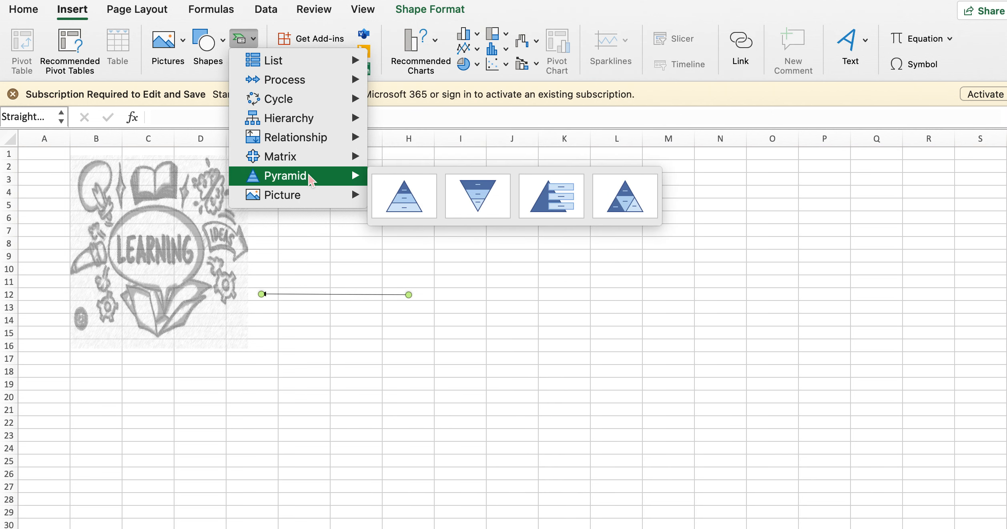
mouse_move(311, 197)
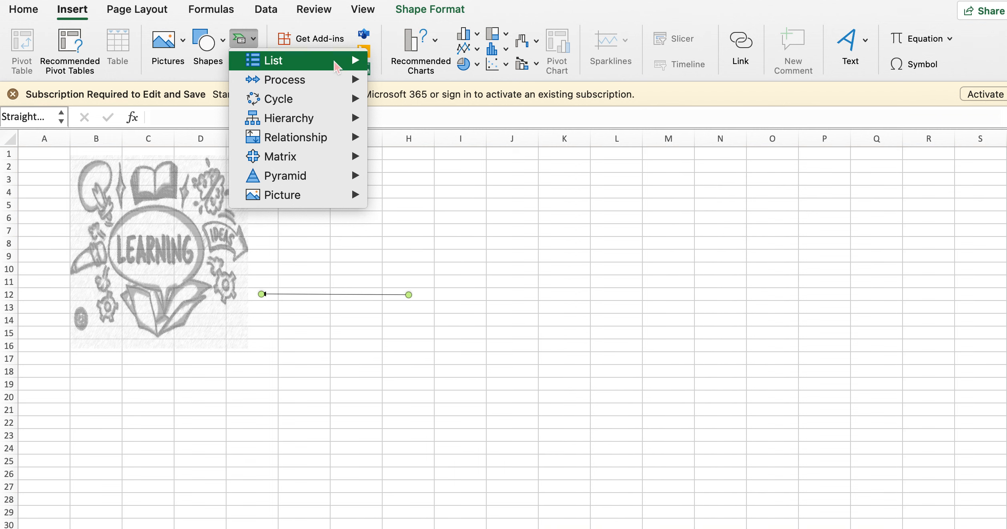
mouse_move(338, 120)
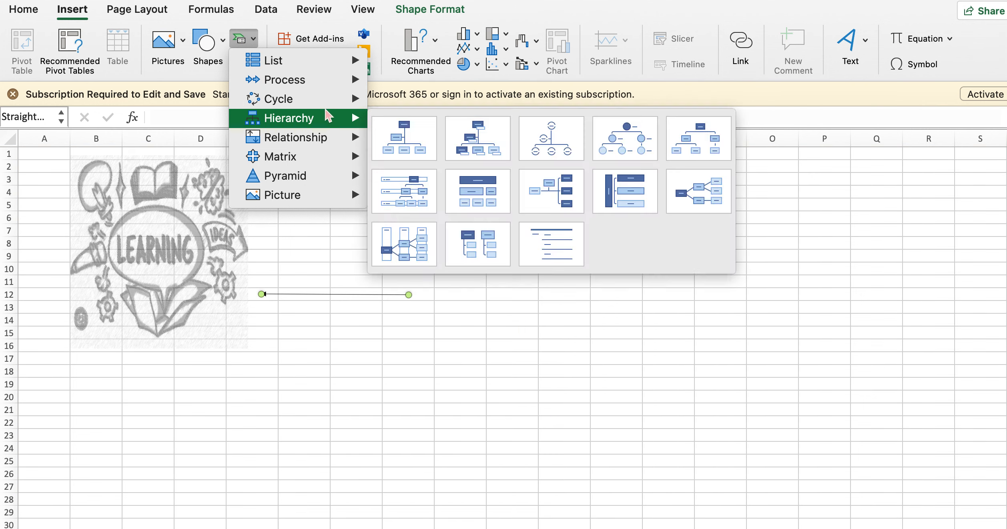
mouse_move(315, 87)
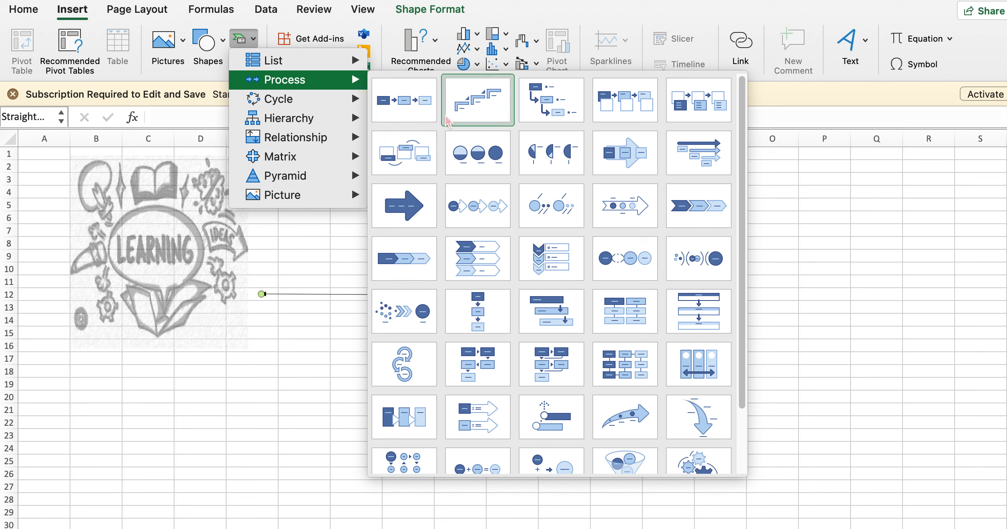
click(401, 107)
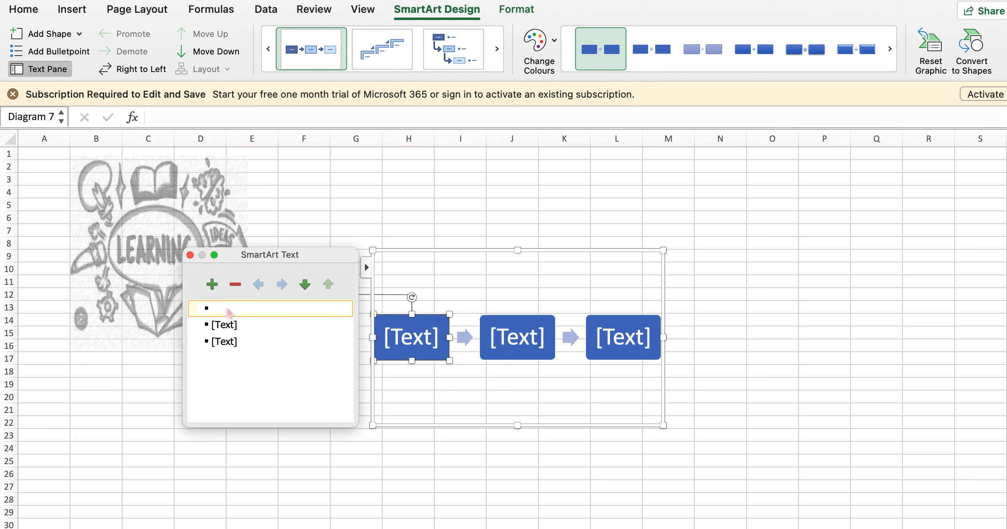
Label the three SmartArt boxes Input, Process and Output, and deselect the diagram
text(In)
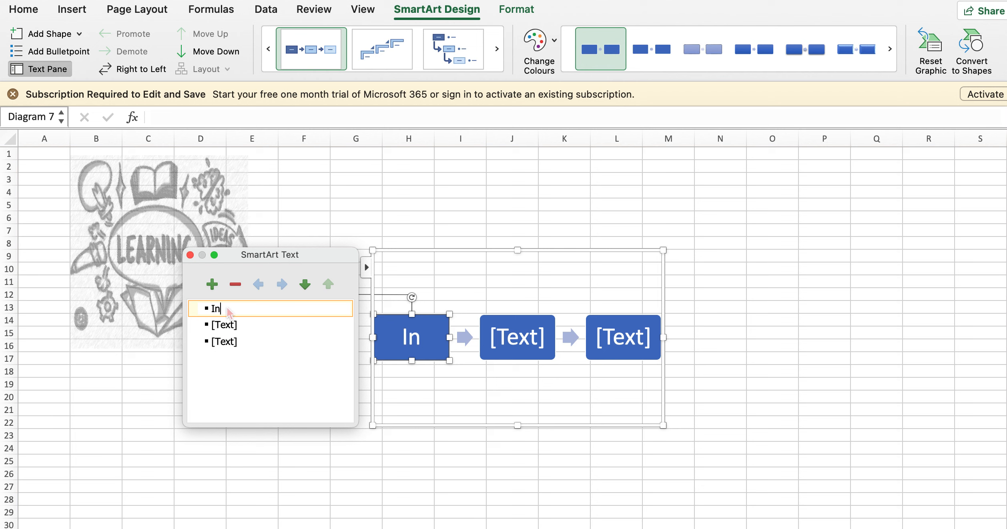
text(put)
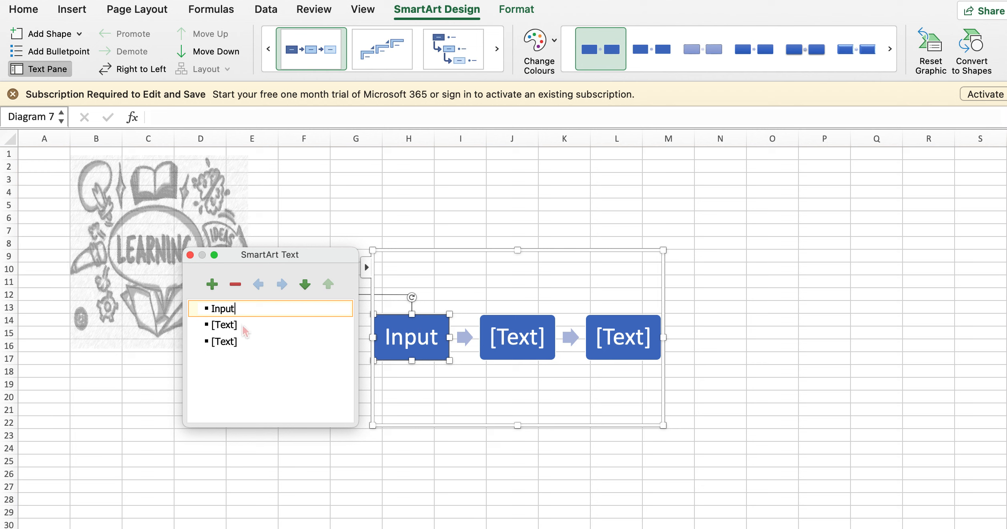
click(229, 329)
text(P)
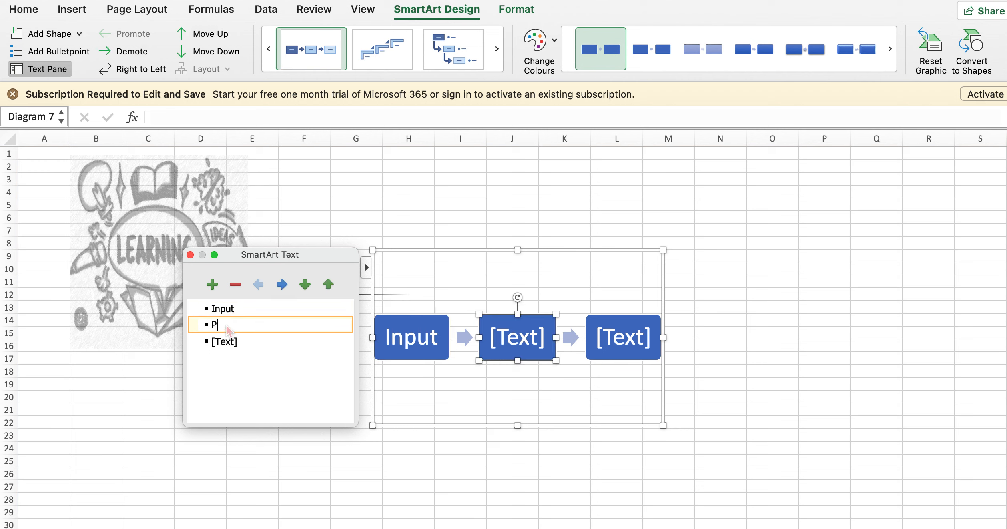
text(rocess)
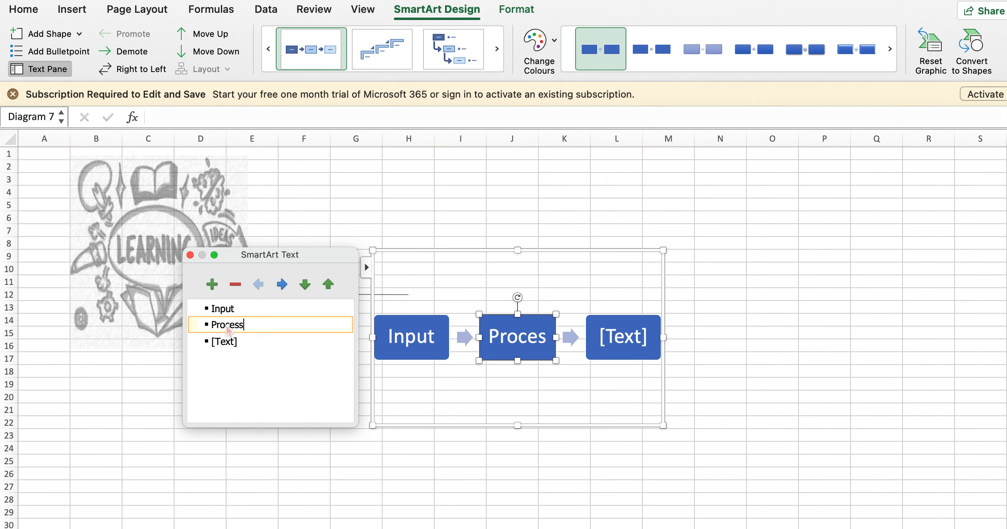
click(236, 347)
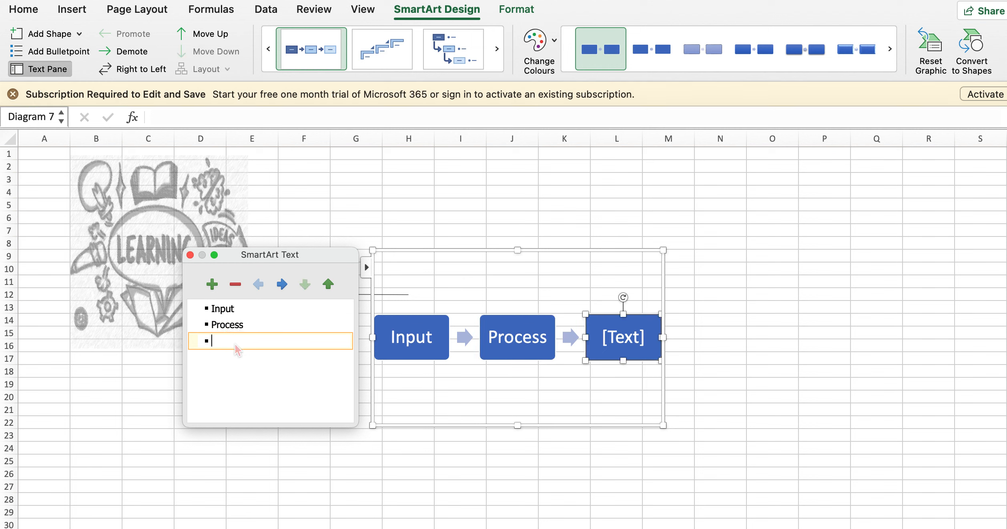
text(Output)
click(813, 288)
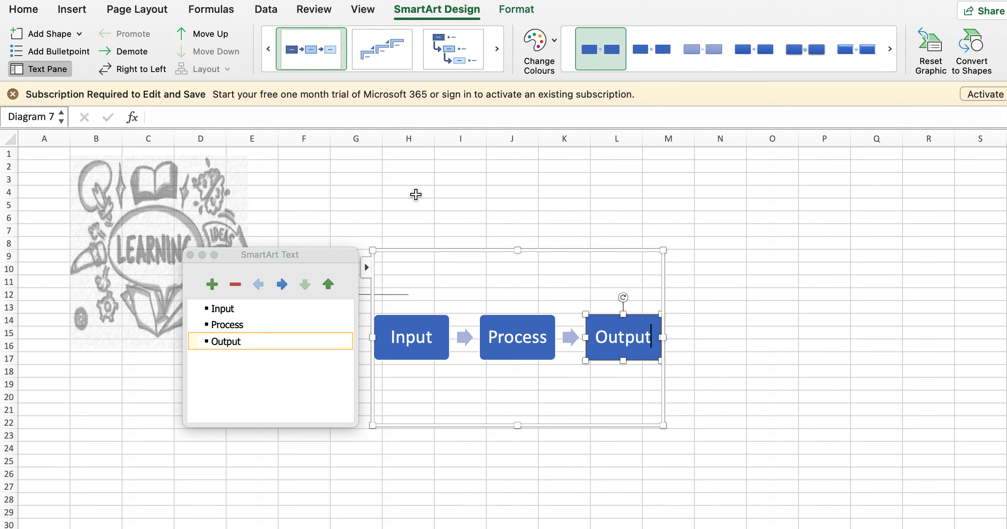
click(415, 195)
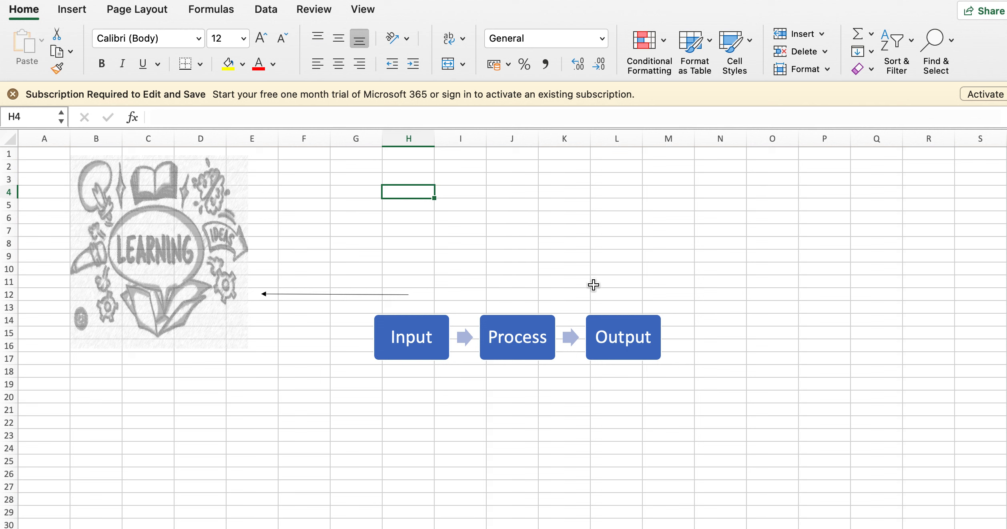
Replace the text of the diagram's first box, Input, with sgfjhd
click(619, 288)
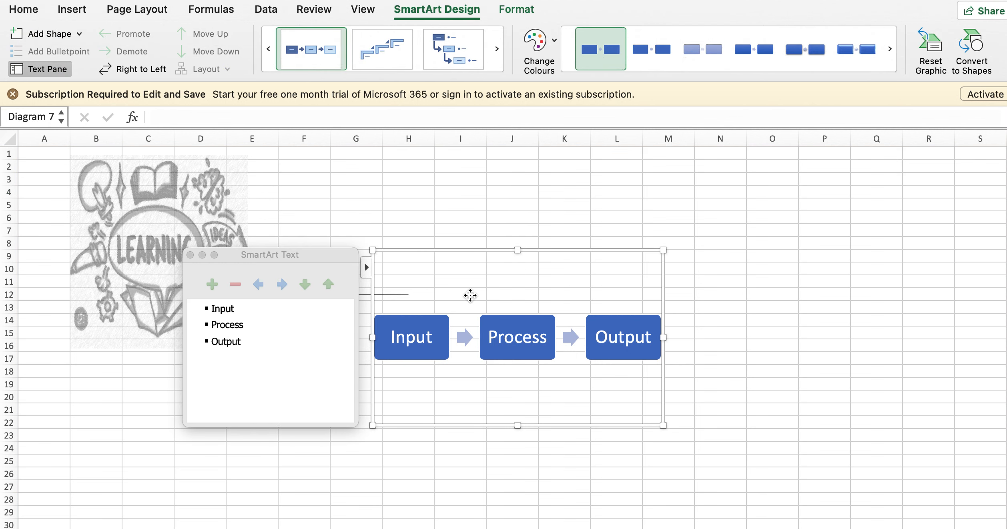
double_click(223, 309)
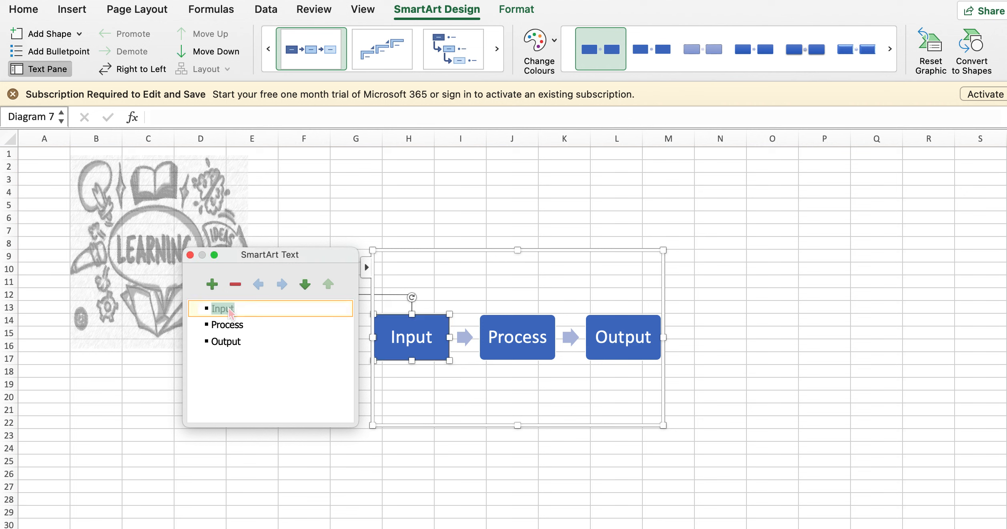
text(sgfjhd)
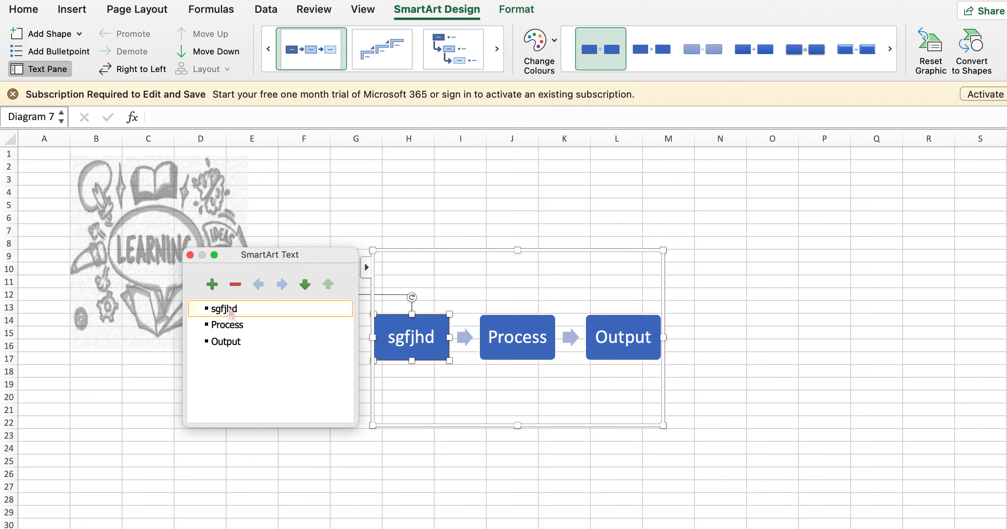
click(515, 208)
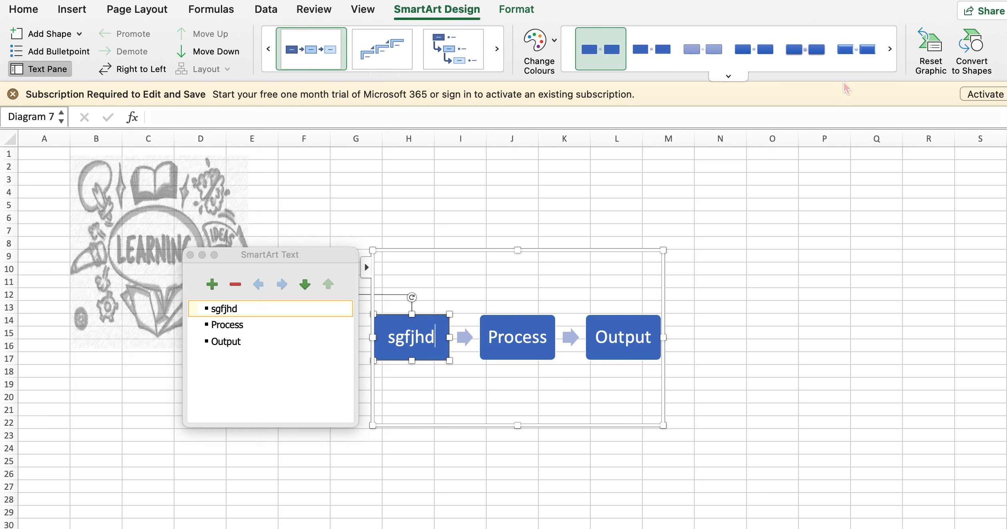
Add an empty shape after the first box of the diagram and another after the Output box
click(79, 35)
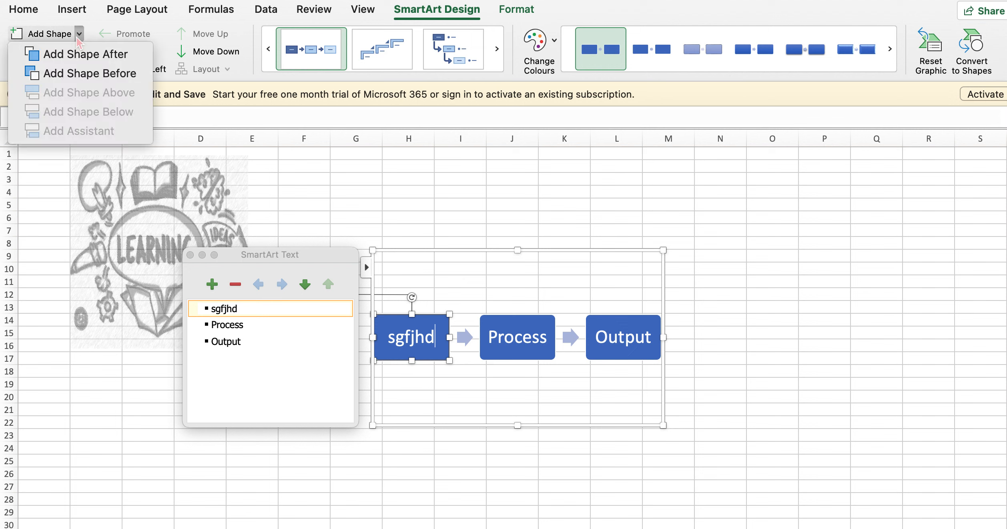
click(82, 64)
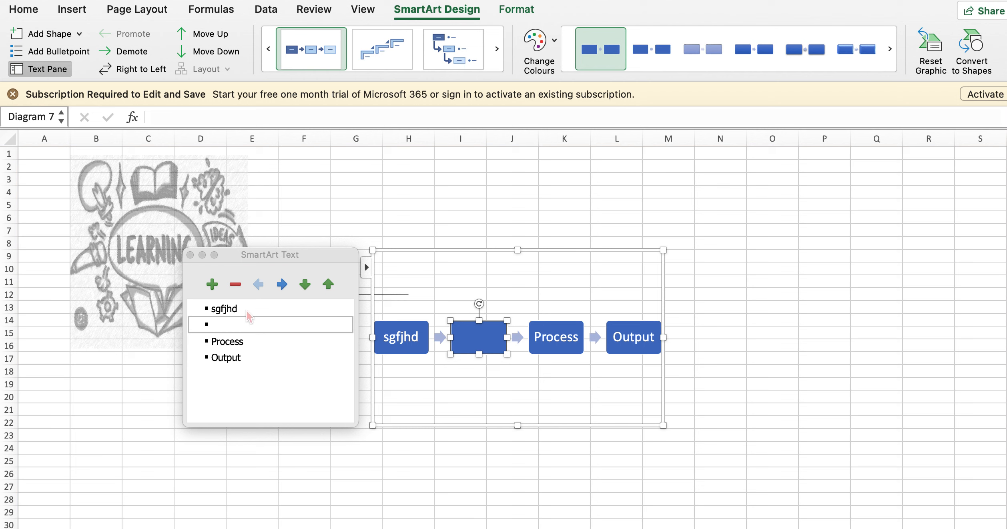
click(223, 313)
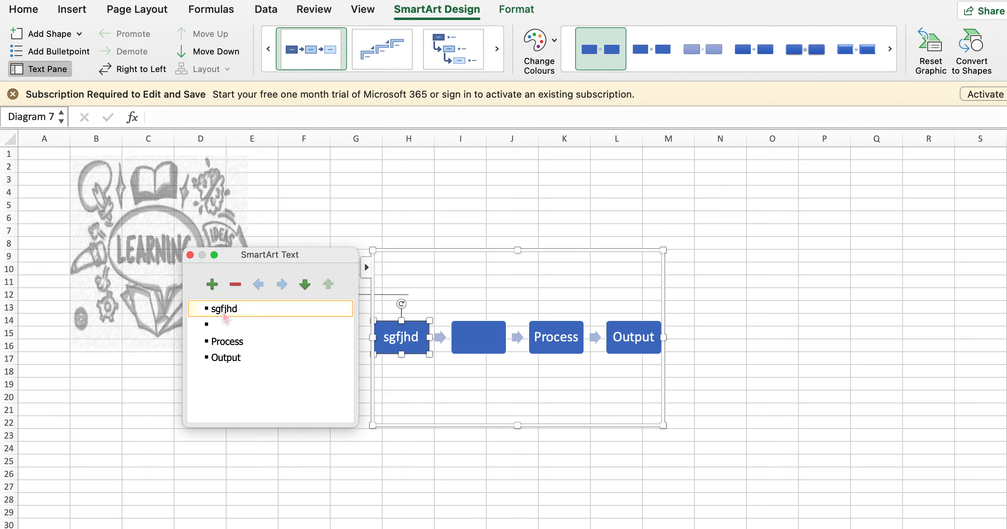
click(227, 358)
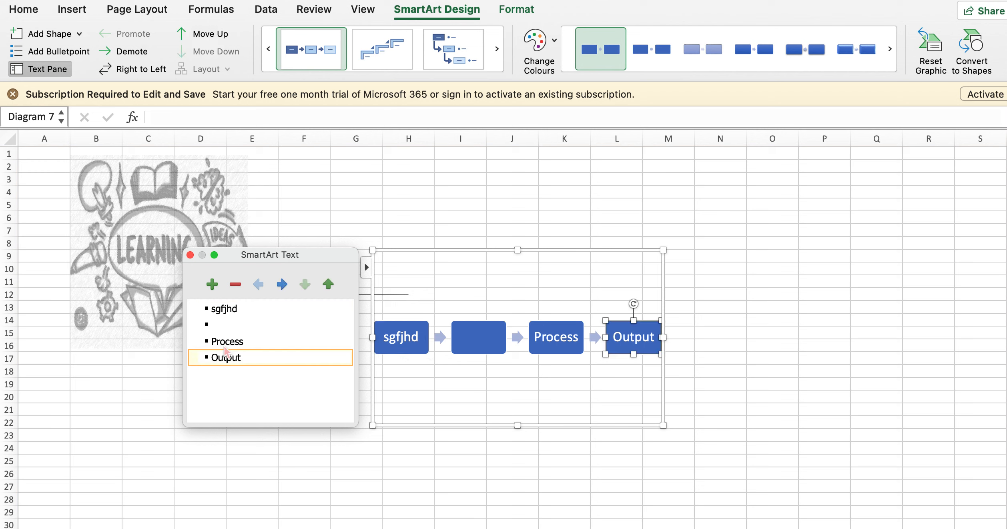
click(73, 36)
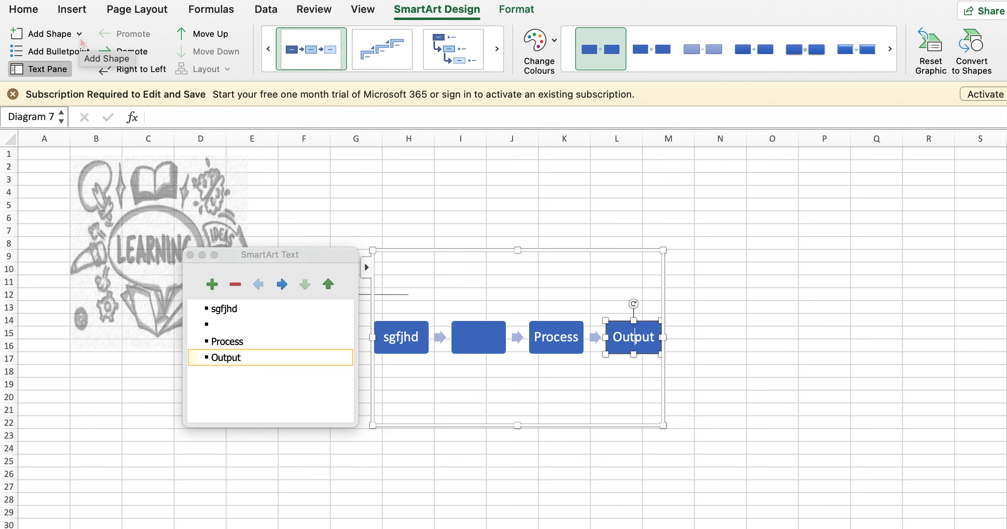
click(80, 34)
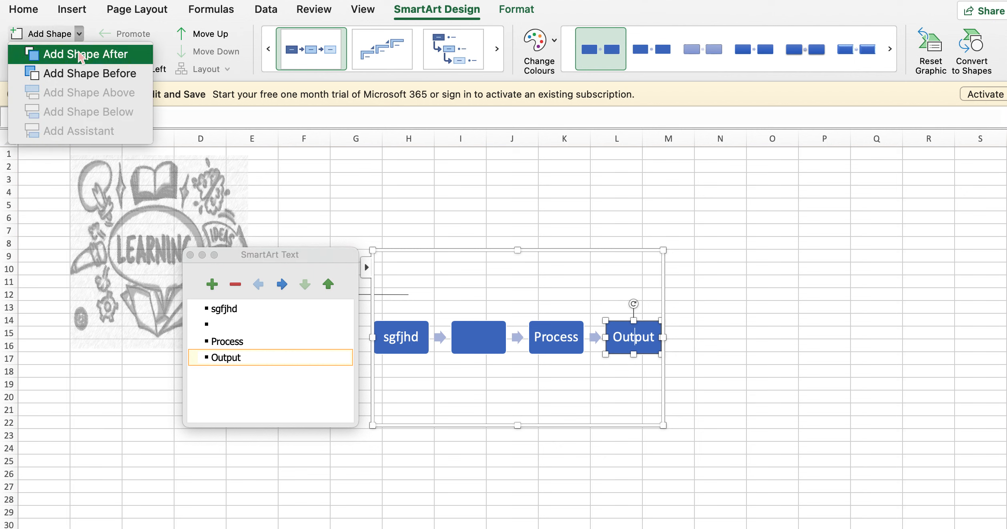
click(81, 54)
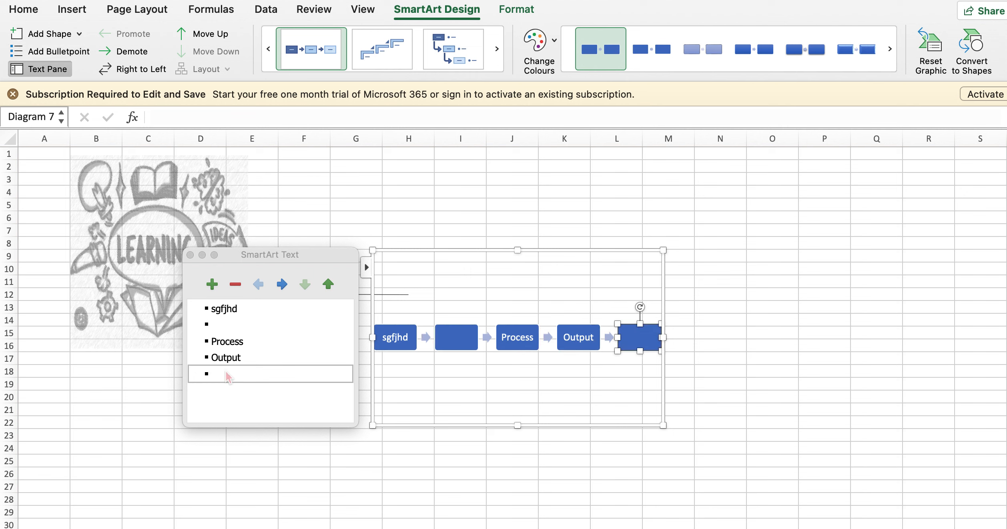
Add an empty shape before the Process box in the SmartArt diagram
click(242, 342)
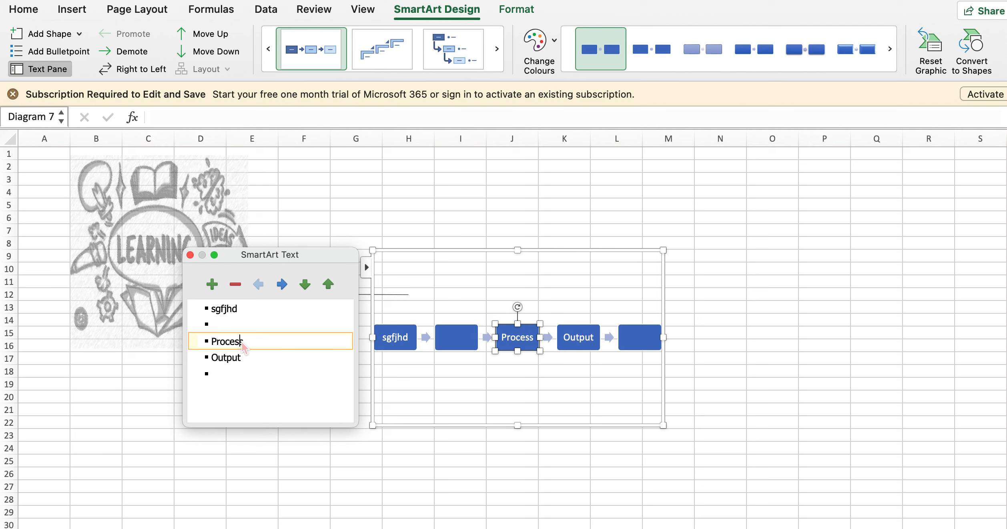
click(80, 34)
click(80, 35)
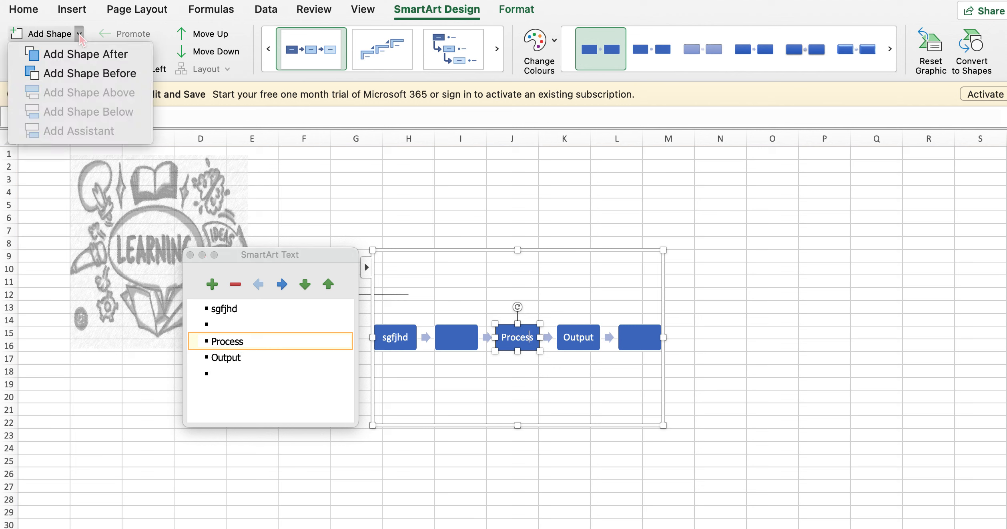
click(68, 72)
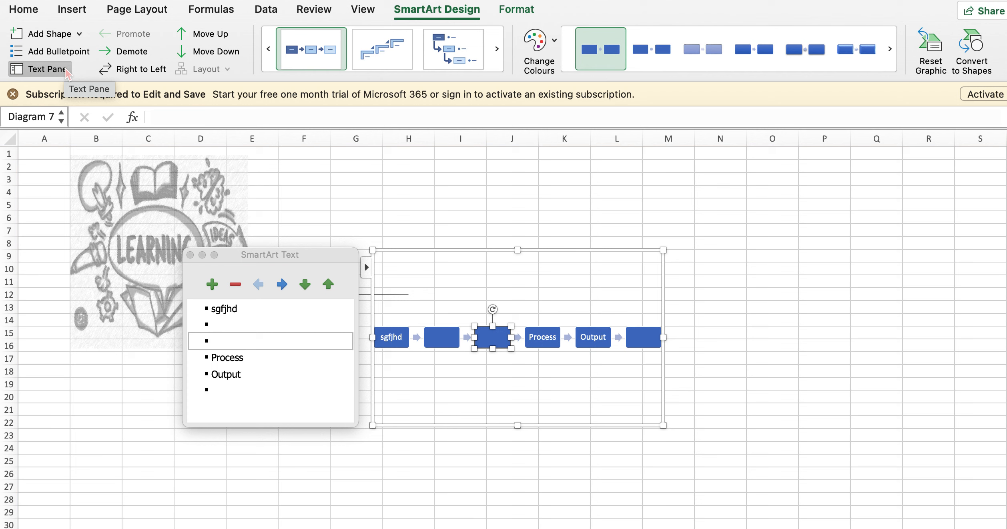
double_click(235, 310)
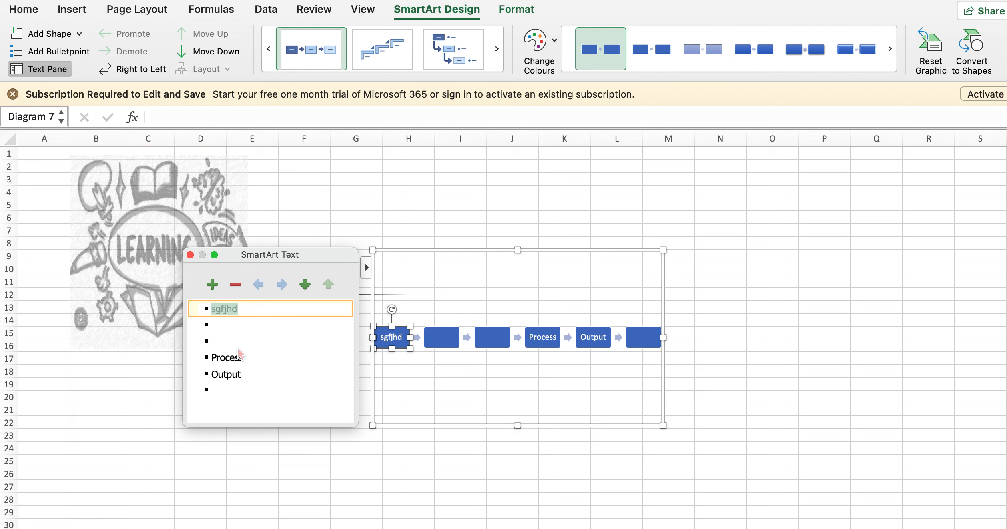
click(267, 309)
click(80, 33)
click(80, 34)
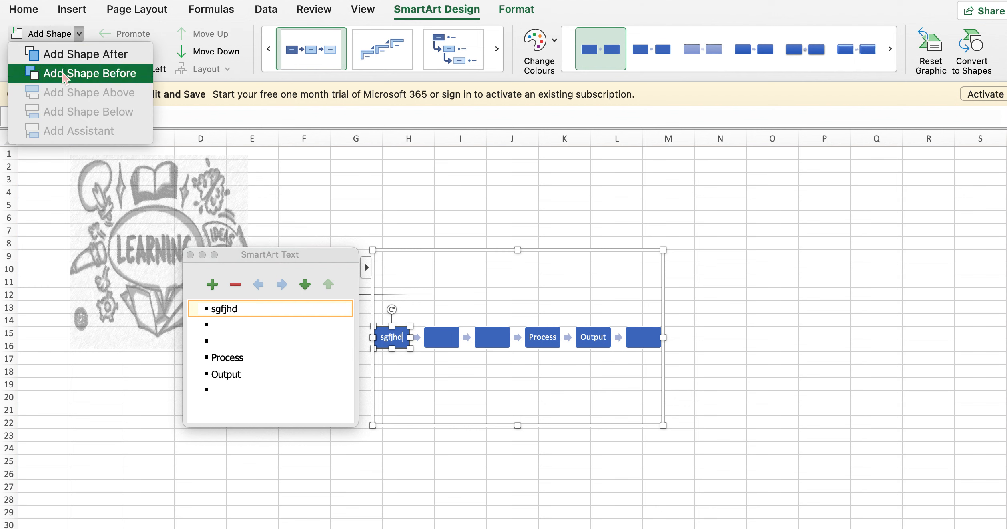
click(339, 200)
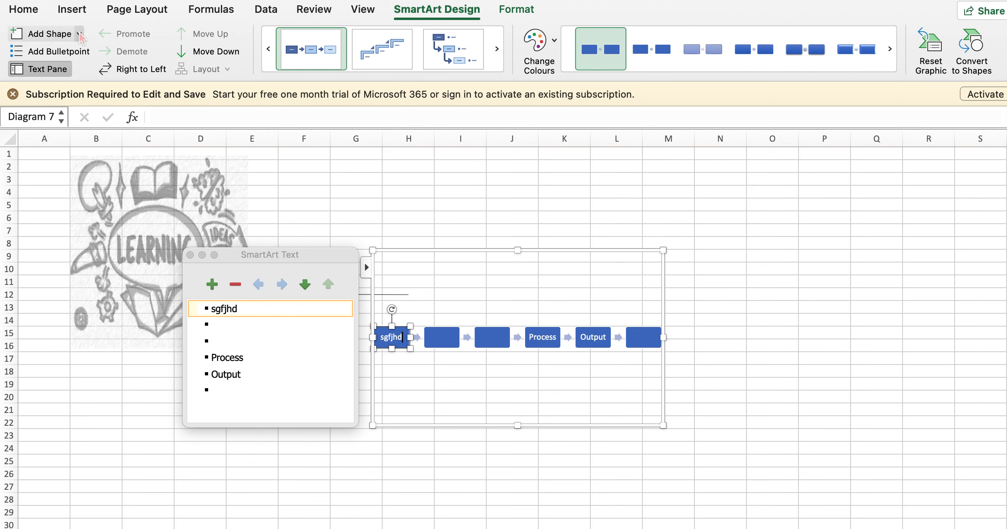
click(79, 34)
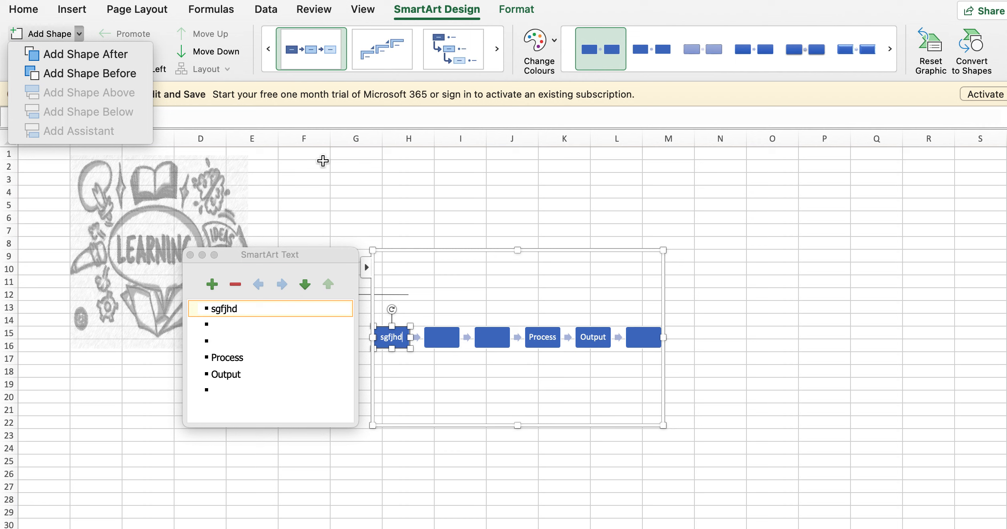
click(351, 226)
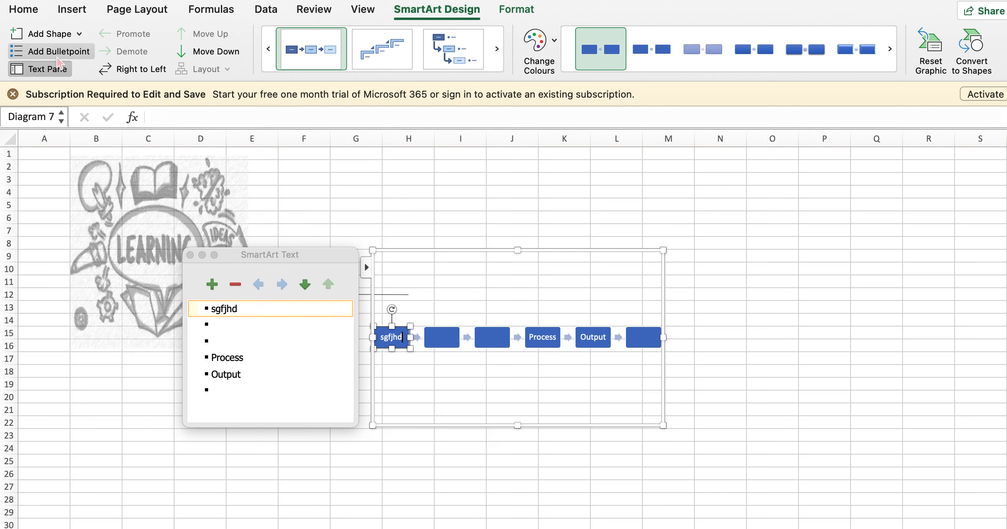
Add five sub-bullets under the diagram's first box: jhfgkhd, jhfkqhebf, dgfvje, jhdvfjwe and dfjwh
click(80, 57)
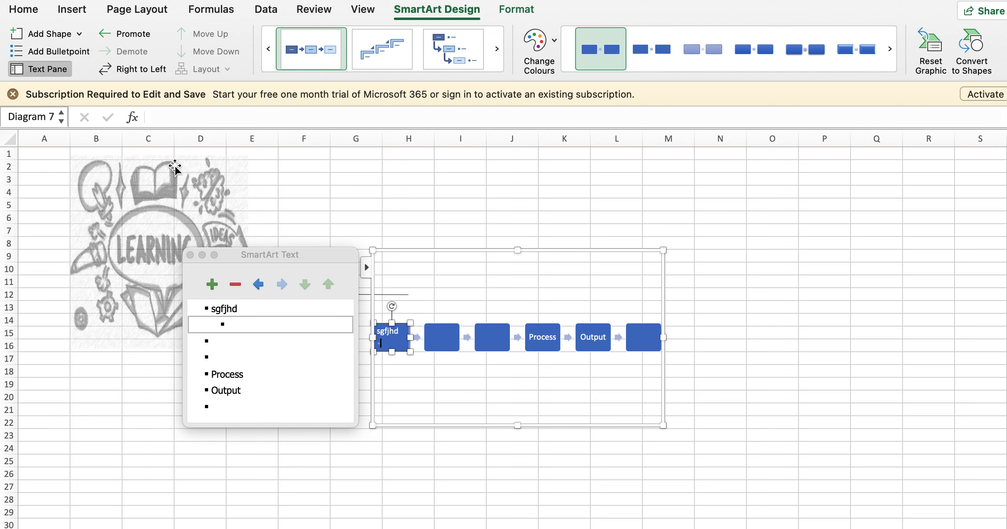
click(248, 325)
text(jhfgkhd)
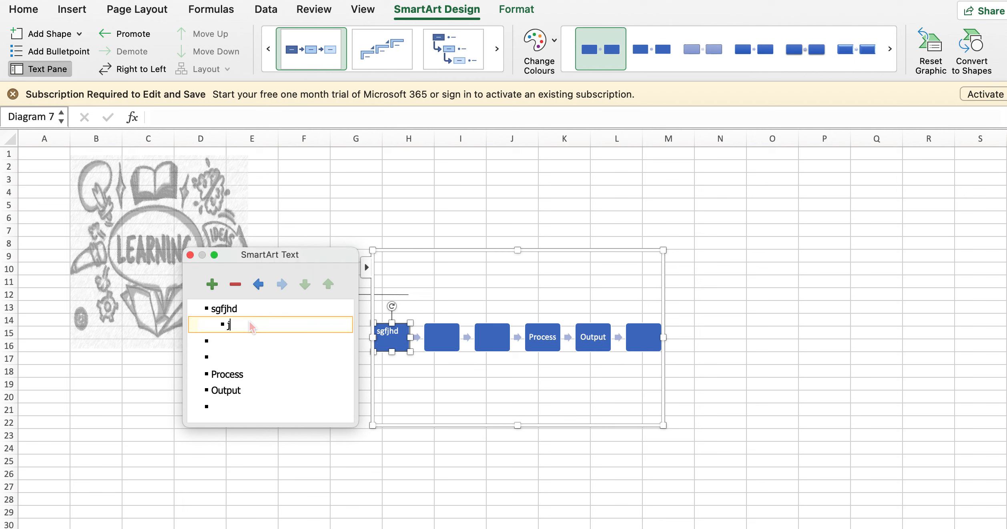
key(Return)
text(jhfkqhebf)
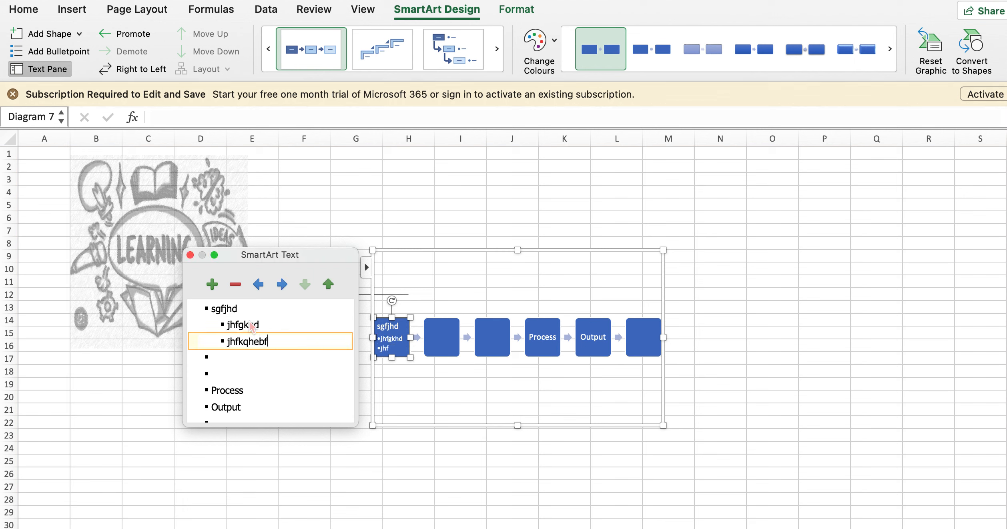
key(Return)
text(dgfvje)
key(Return)
text(jhdvfjwe)
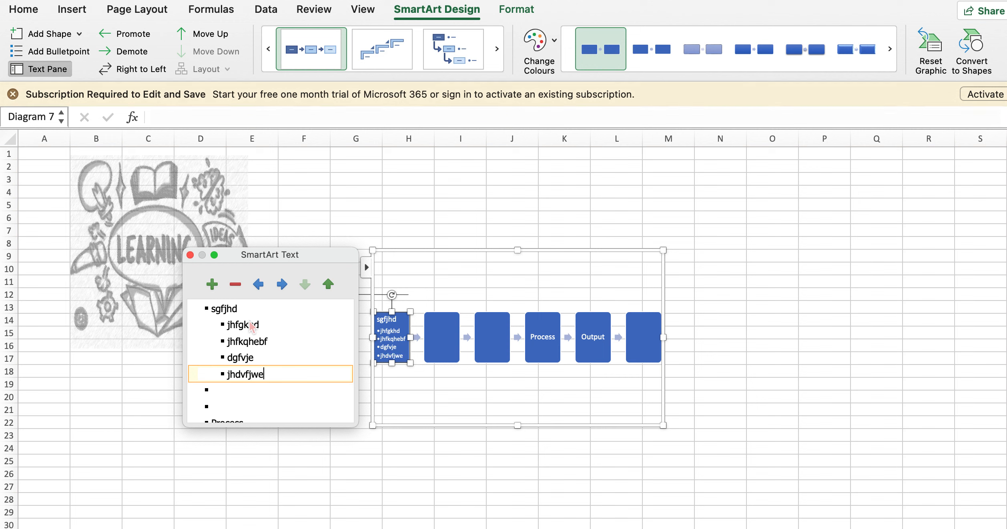
key(Return)
text(dfjwh)
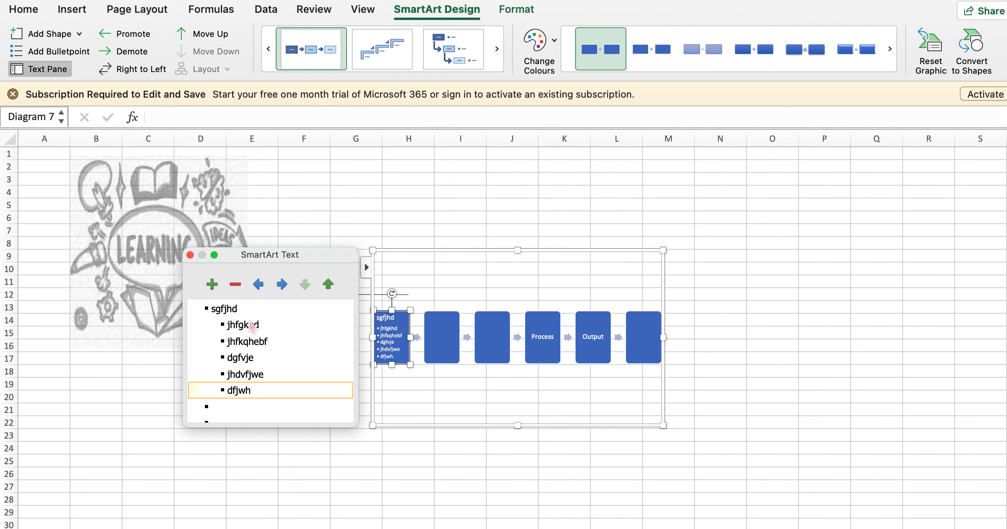
click(369, 209)
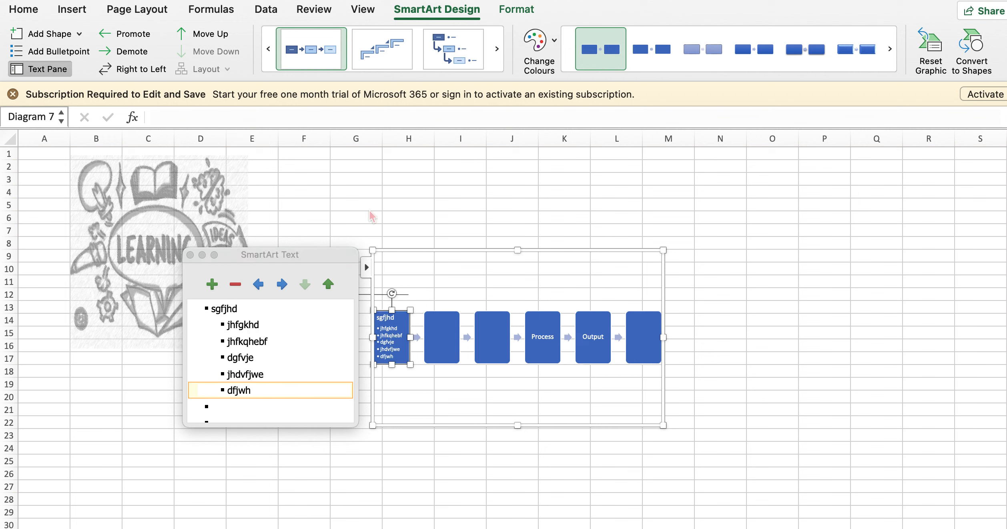
Hide the SmartArt diagram's text pane and show it again
click(31, 74)
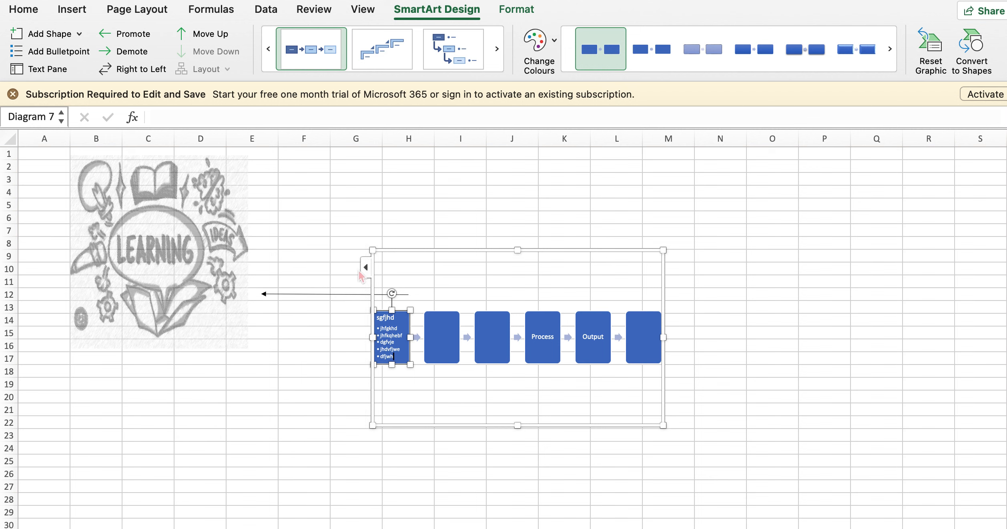
click(48, 69)
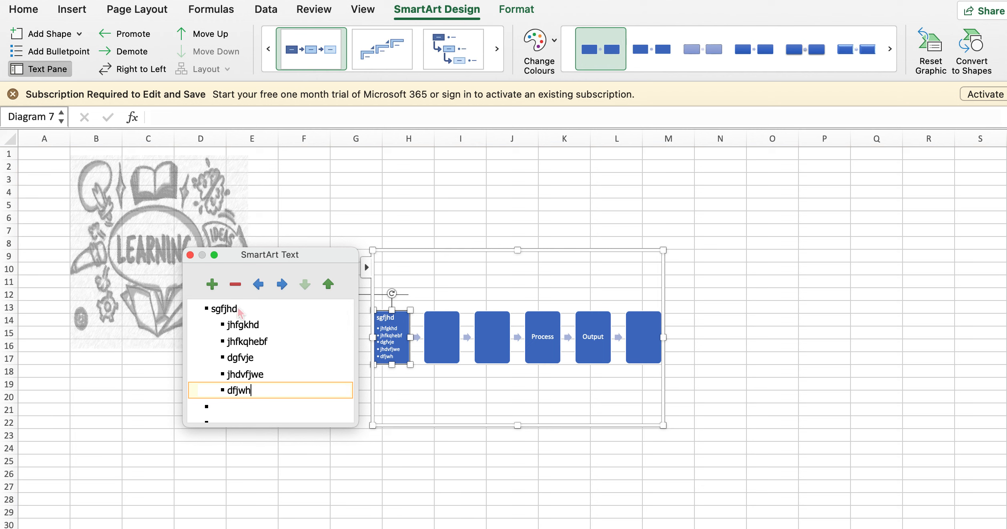
click(575, 223)
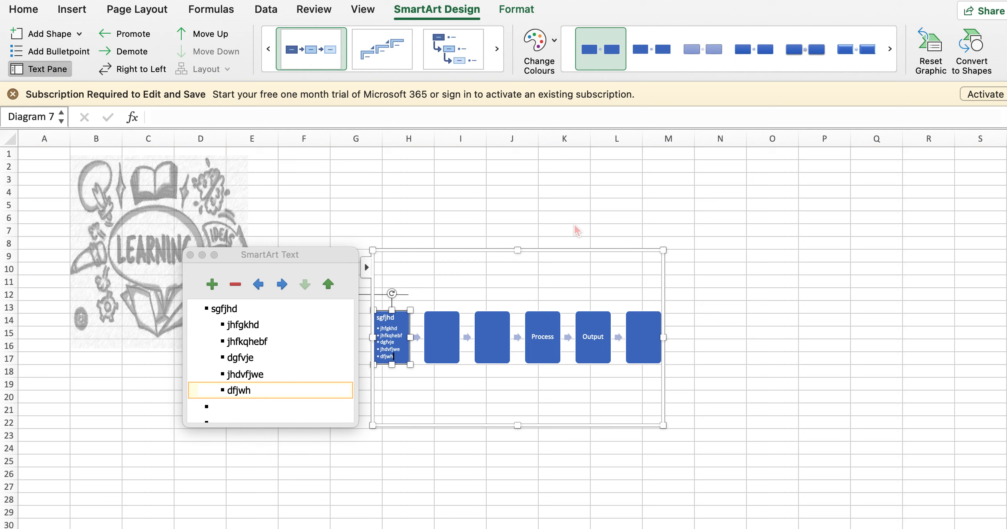
Try the alternating layout with curved arrows on the SmartArt diagram, and switch it to a process layout with a picture placeholder behind each box
click(547, 51)
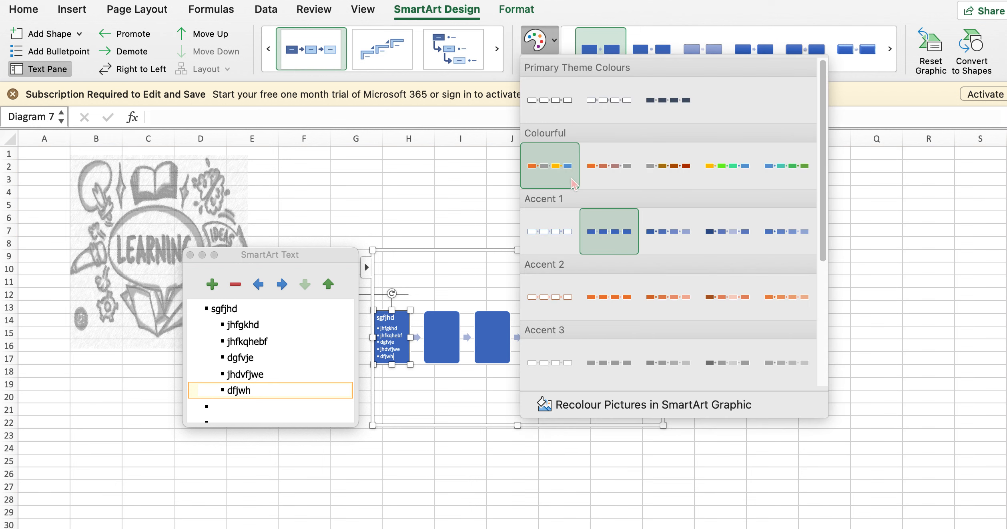
click(497, 49)
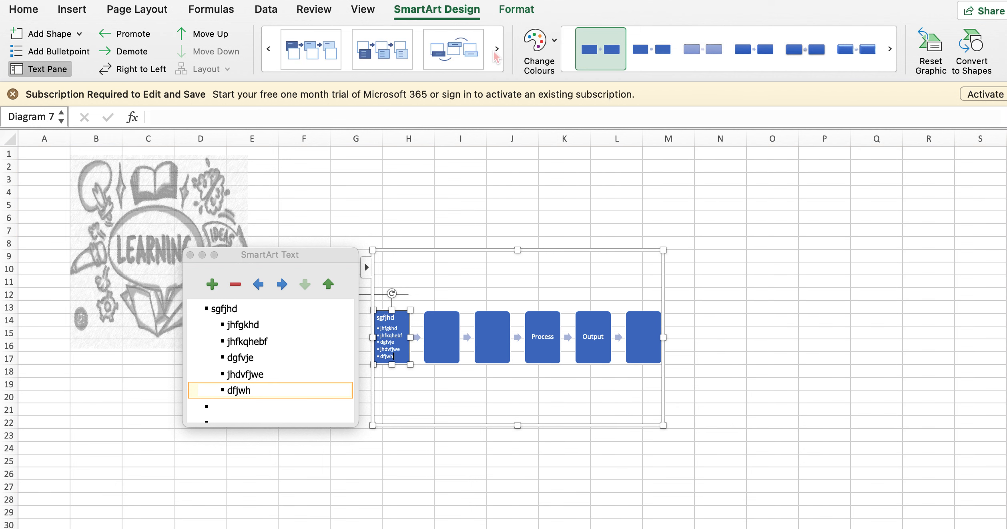
click(456, 52)
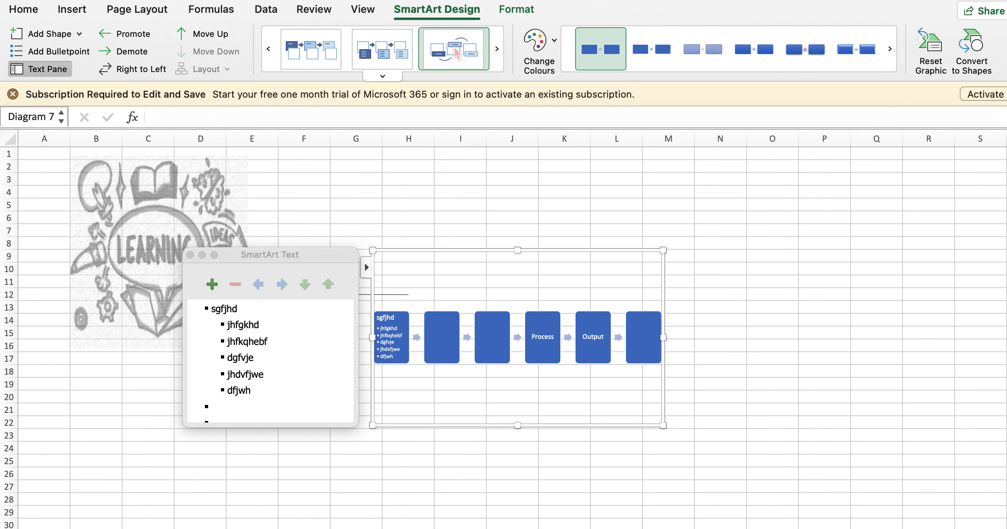
click(365, 52)
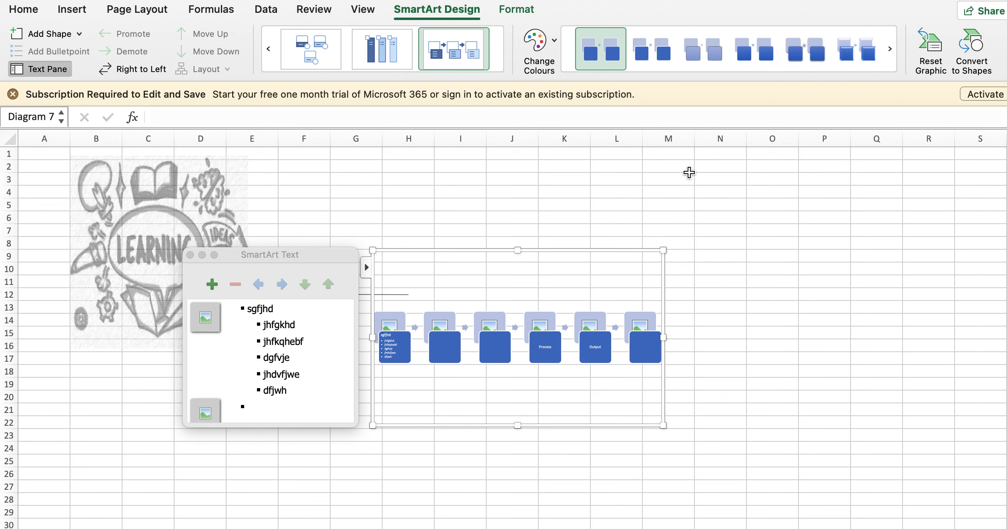
click(69, 12)
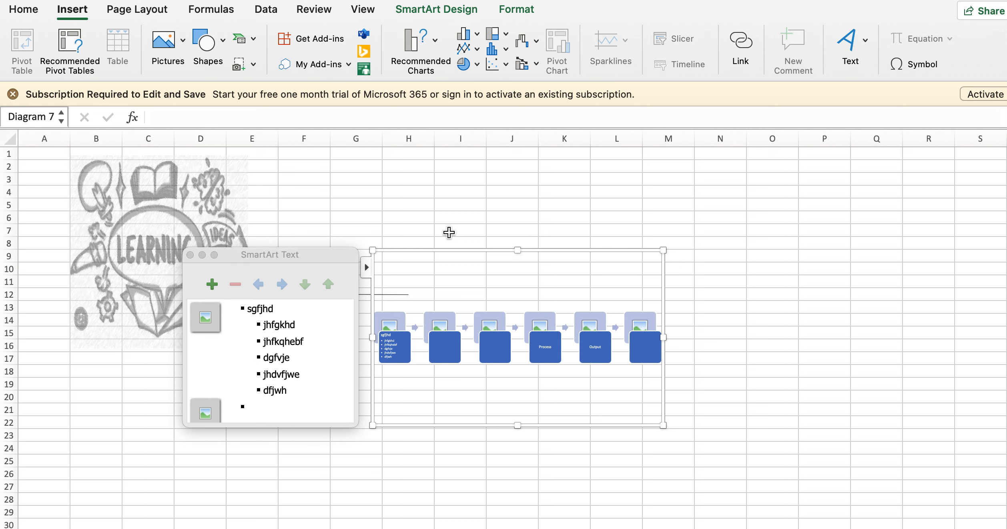
key(super+shift+5)
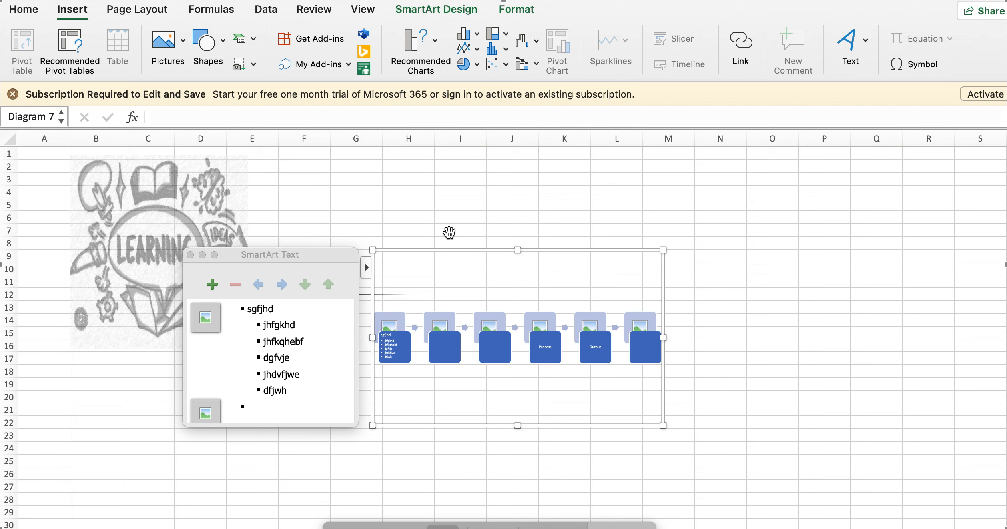